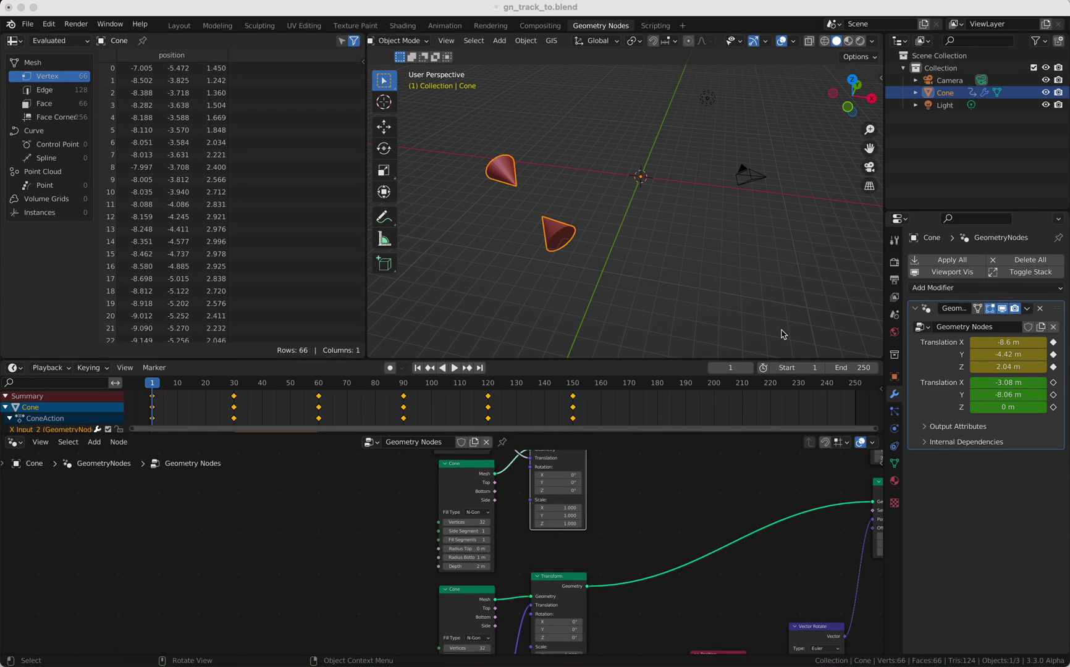
Deselect the cones, then play the cone-tracking animation and stop it at frame 230.
left_click(682, 296)
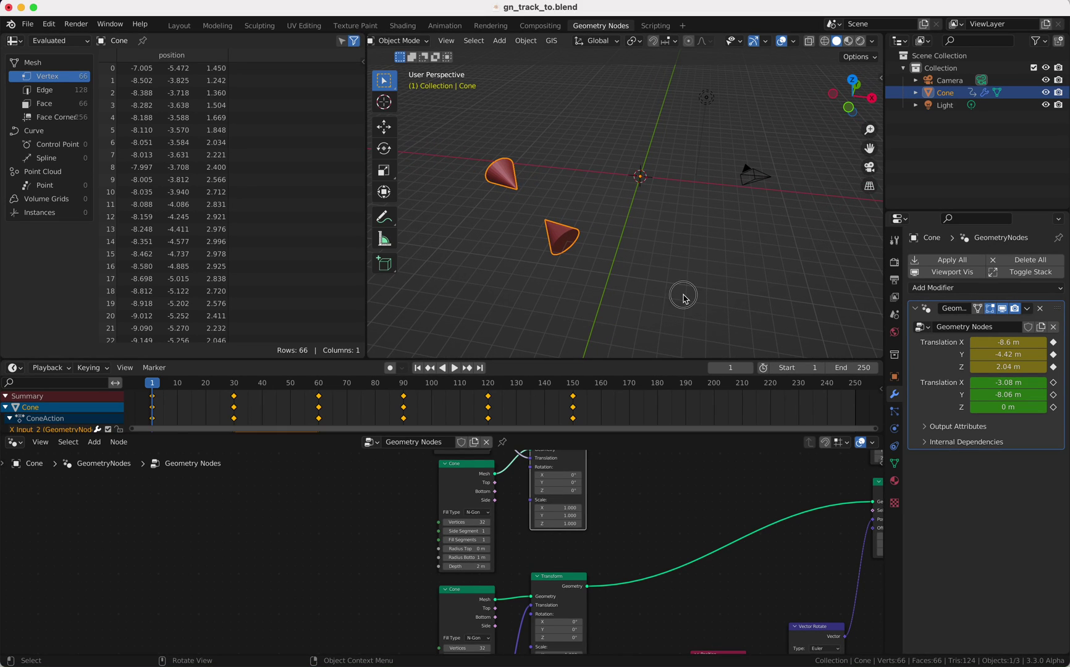
key("space")
mouse_move(682, 299)
middle_mouse_down()
mouse_move(600, 299)
mouse_move(621, 247)
mouse_move(622, 192)
mouse_move(695, 307)
middle_mouse_up()
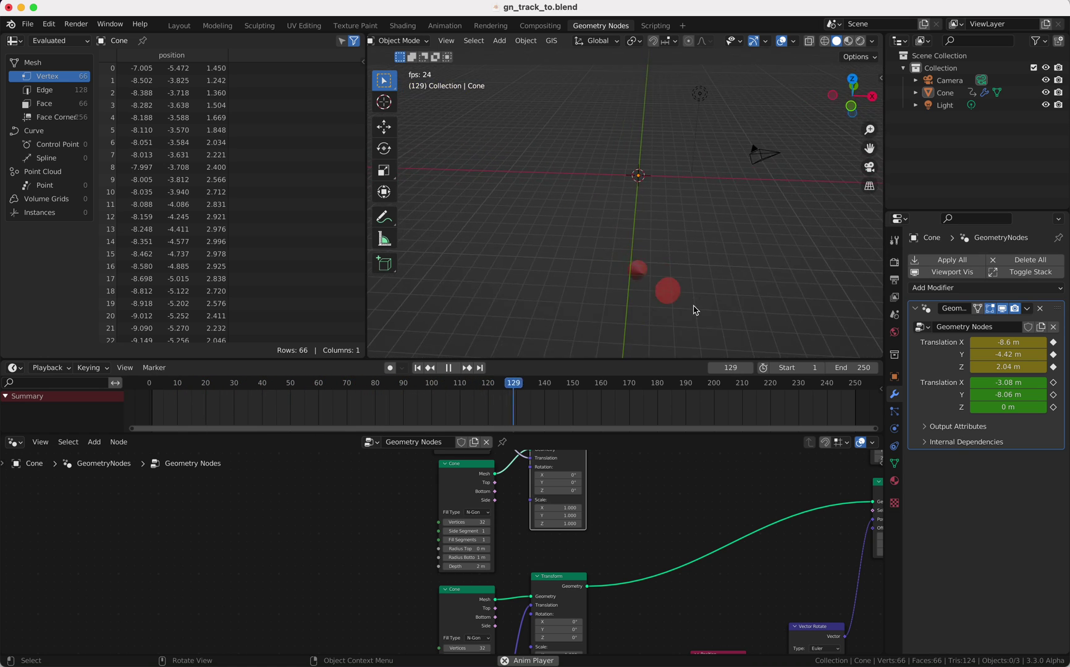
scroll(695, 310, "right", 10)
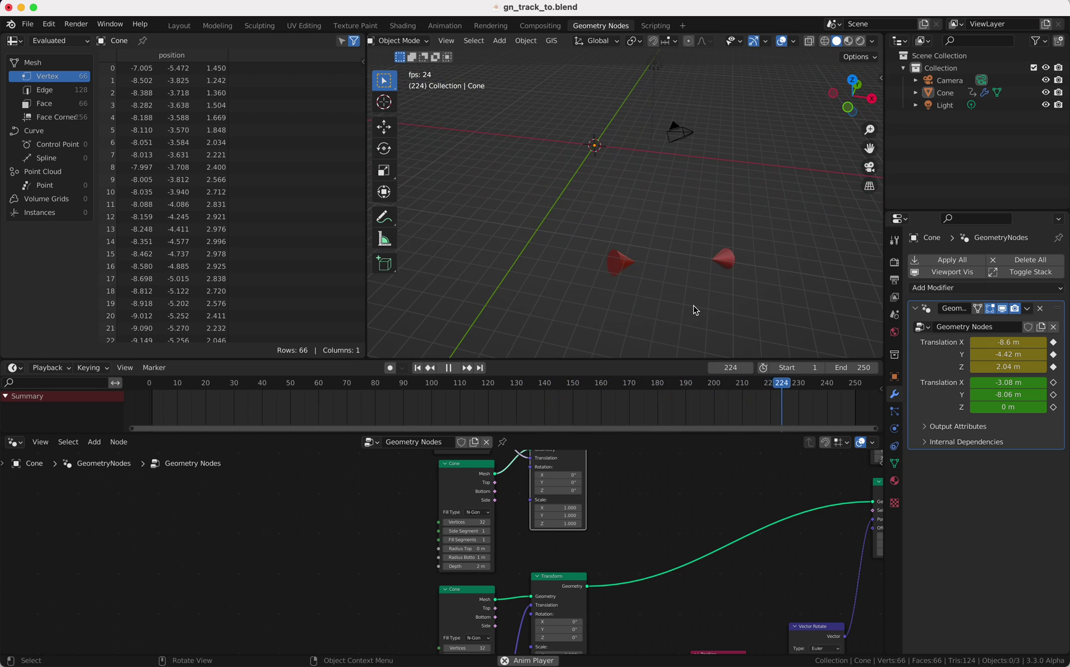
key("space")
Start a new General file, discarding unsaved changes to the old one.
left_click(29, 24)
mouse_move(42, 35)
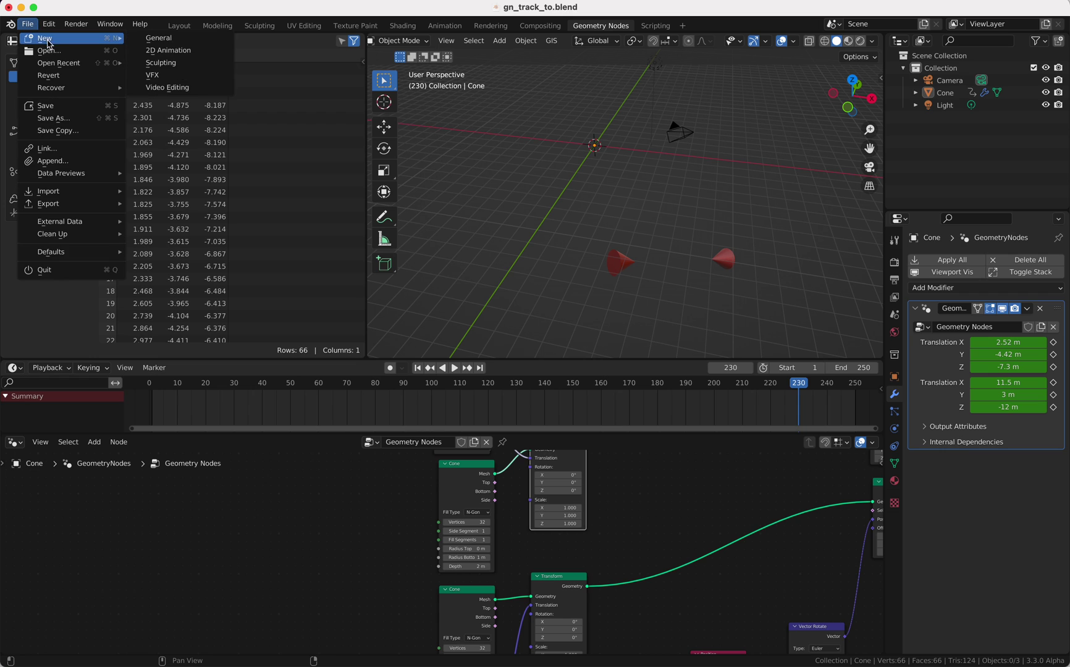
left_click(162, 40)
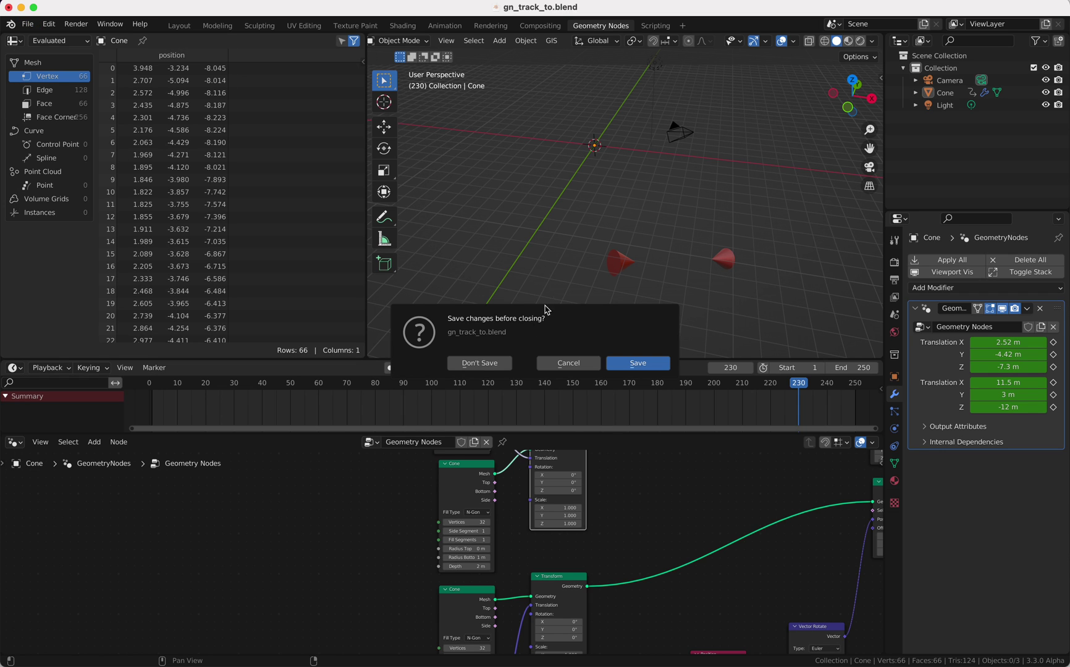
left_click(480, 363)
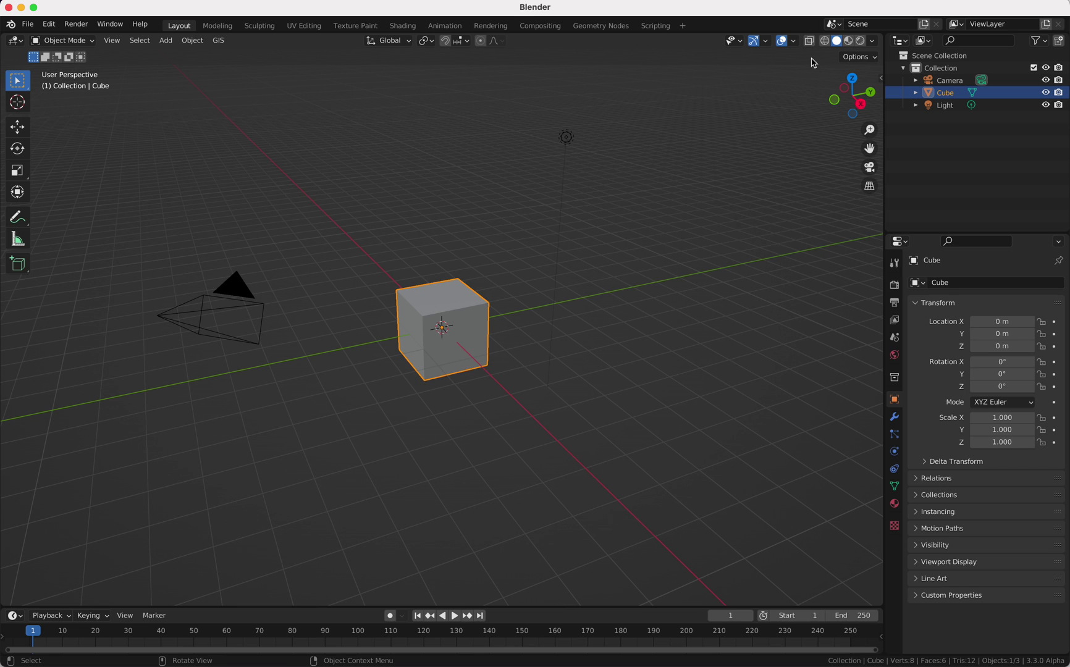
Check the Screencast Keys panel in the viewport sidebar, then hide the sidebar.
key("n")
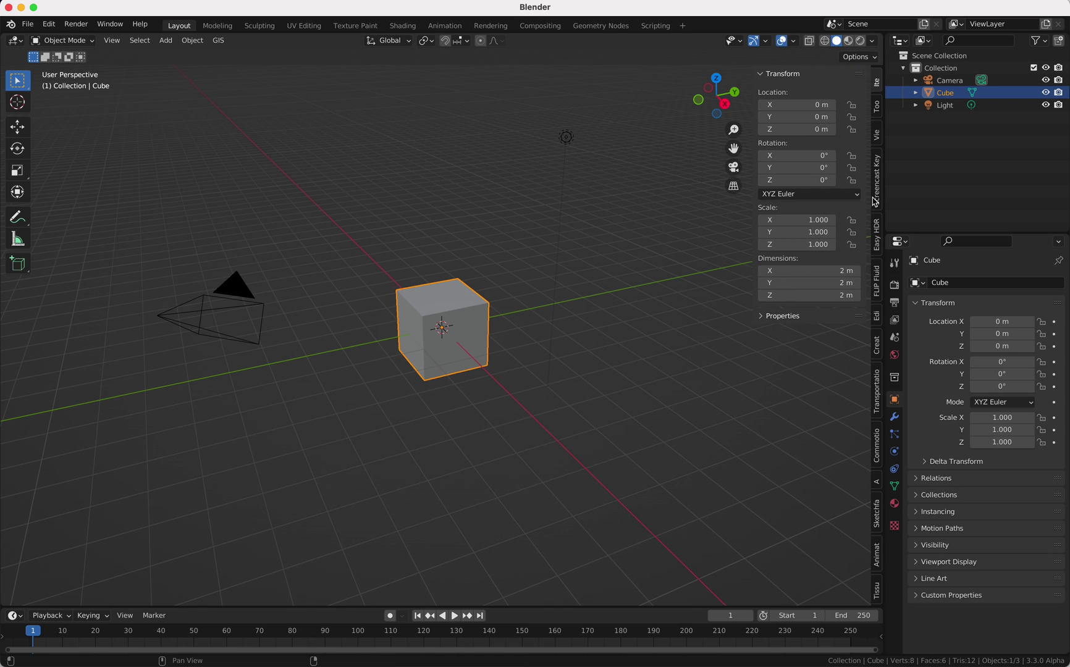
left_click(878, 198)
key("n")
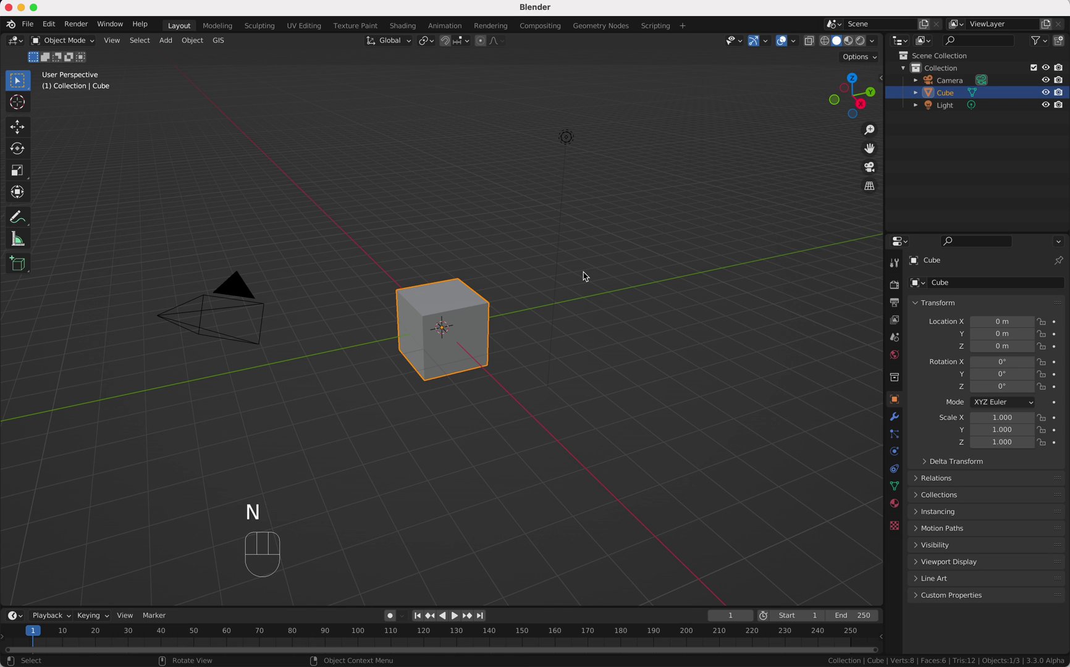
scroll(585, 275, "down", 5, "shift")
Create a new geometry node tree for the cube and enlarge the node editor.
left_click(601, 26)
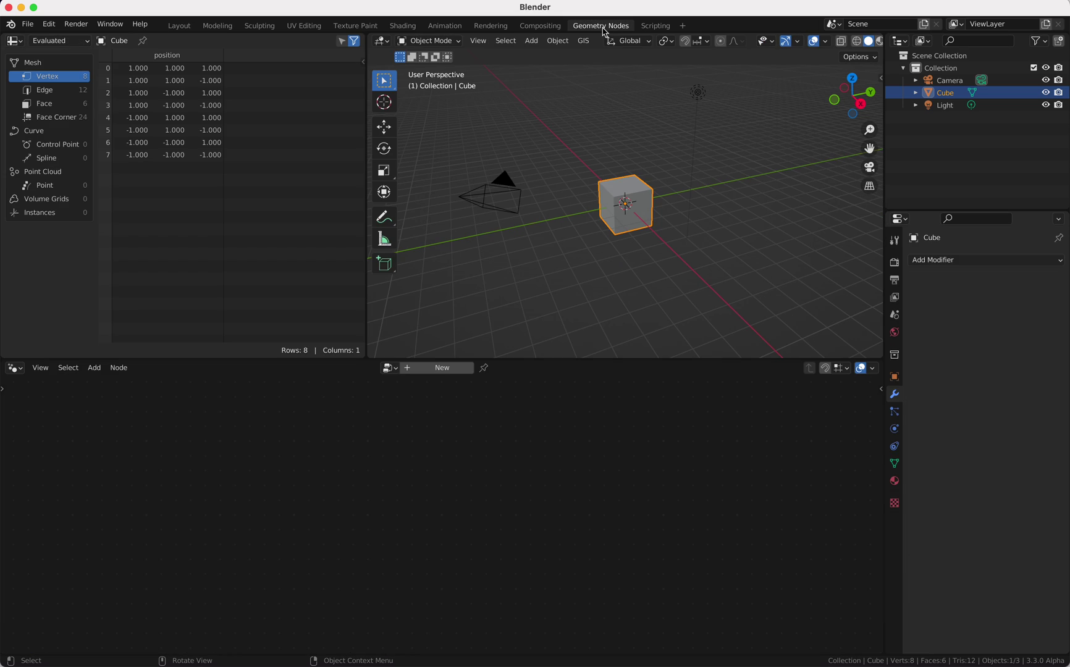
left_click(442, 368)
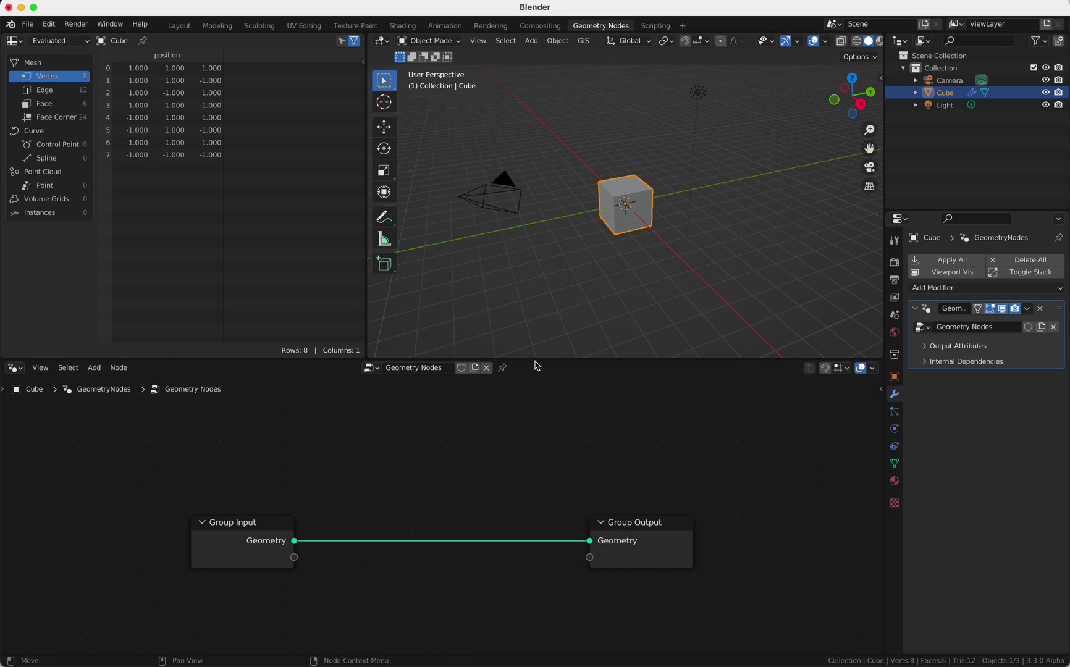
left_click_drag(535, 361, 528, 269)
scroll(440, 371, "down", 3)
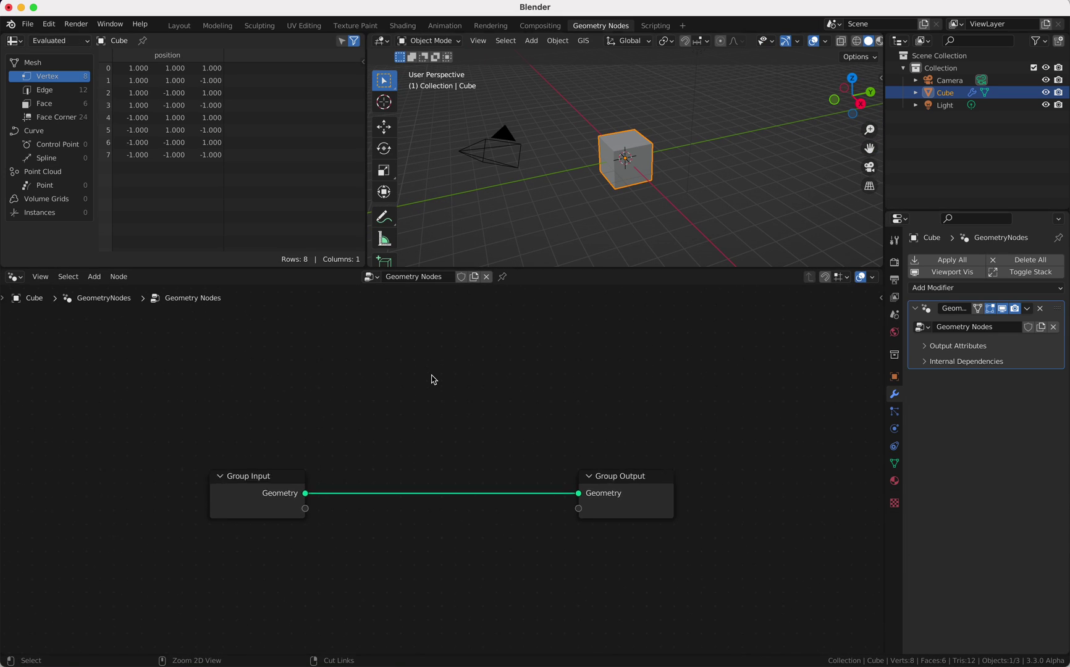
Insert a Cone node on the output link, duplicate it below, and move Group Output right.
key("shift+a")
left_click(397, 374)
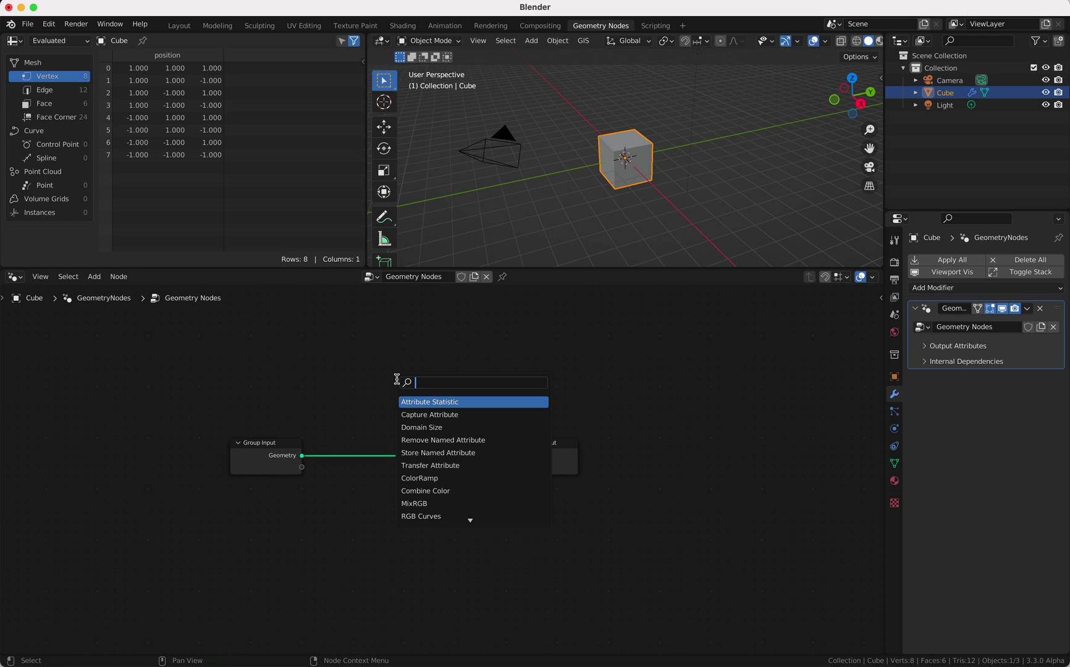
type("cone")
key("Return")
left_click(332, 352)
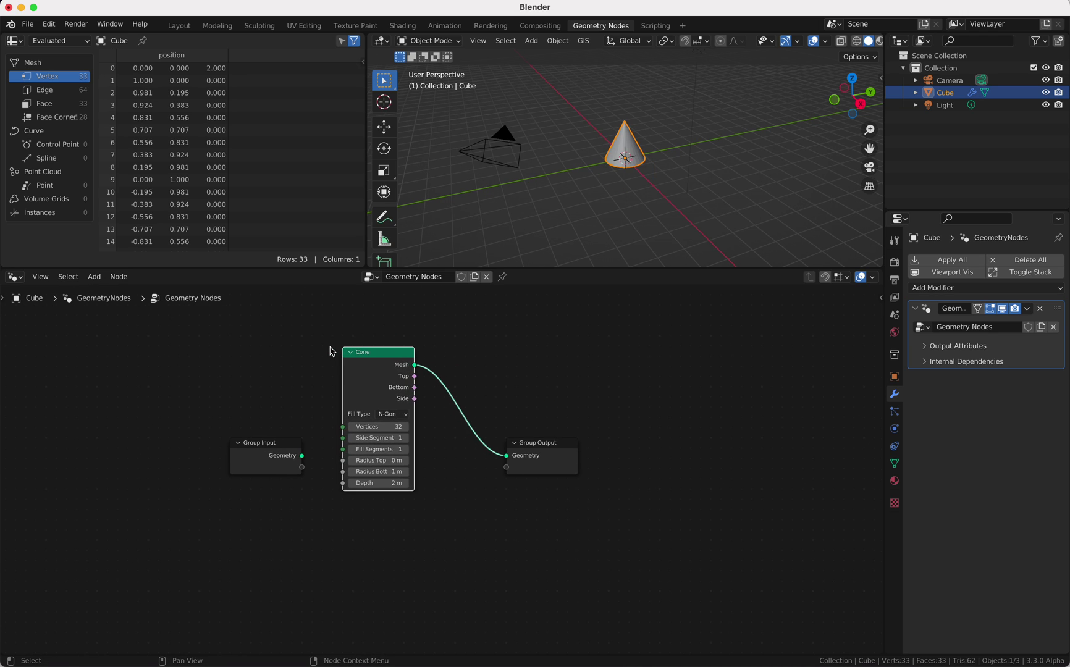
key("shift+d")
left_click(341, 509)
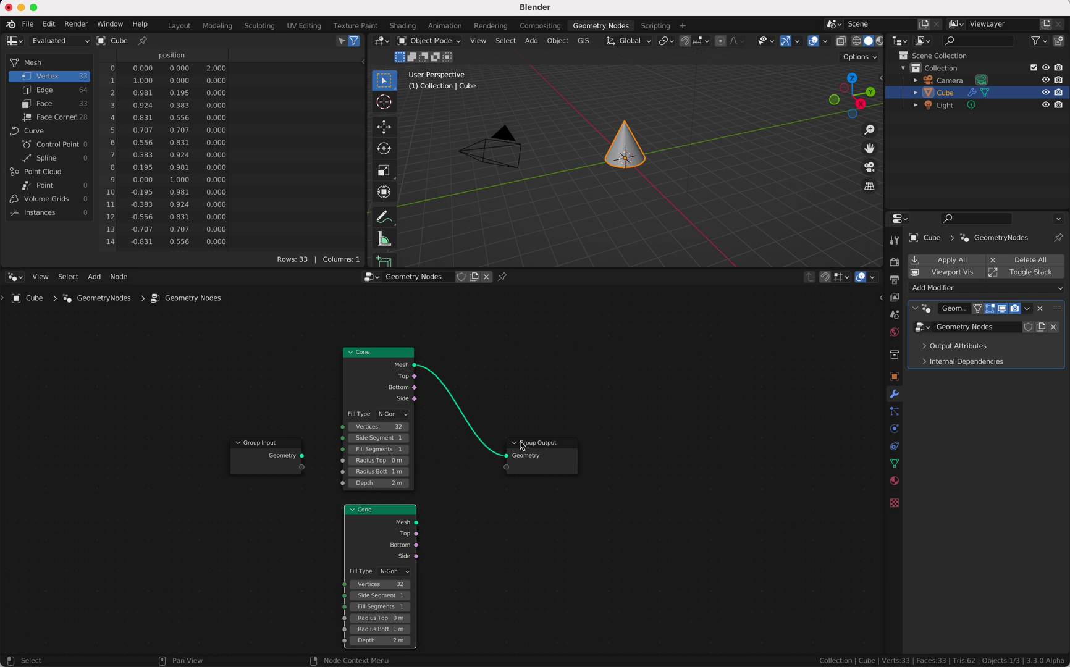
left_click_drag(522, 446, 673, 386)
Insert a Transform node after the first cone and place a copy below for the second.
key("shift+a")
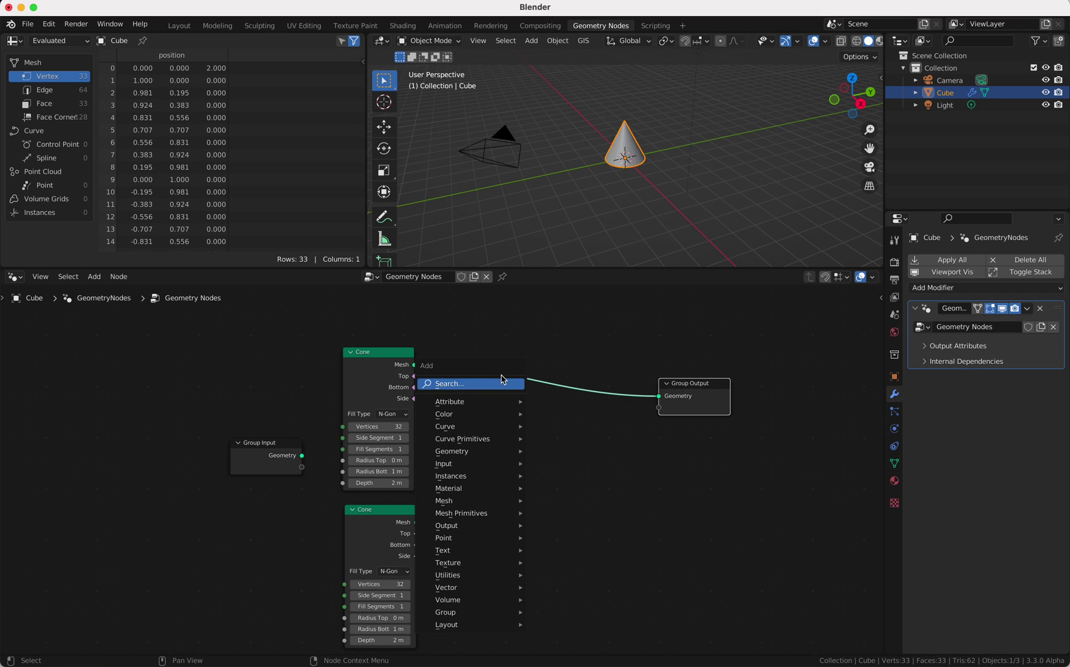
type("trans")
key("Return")
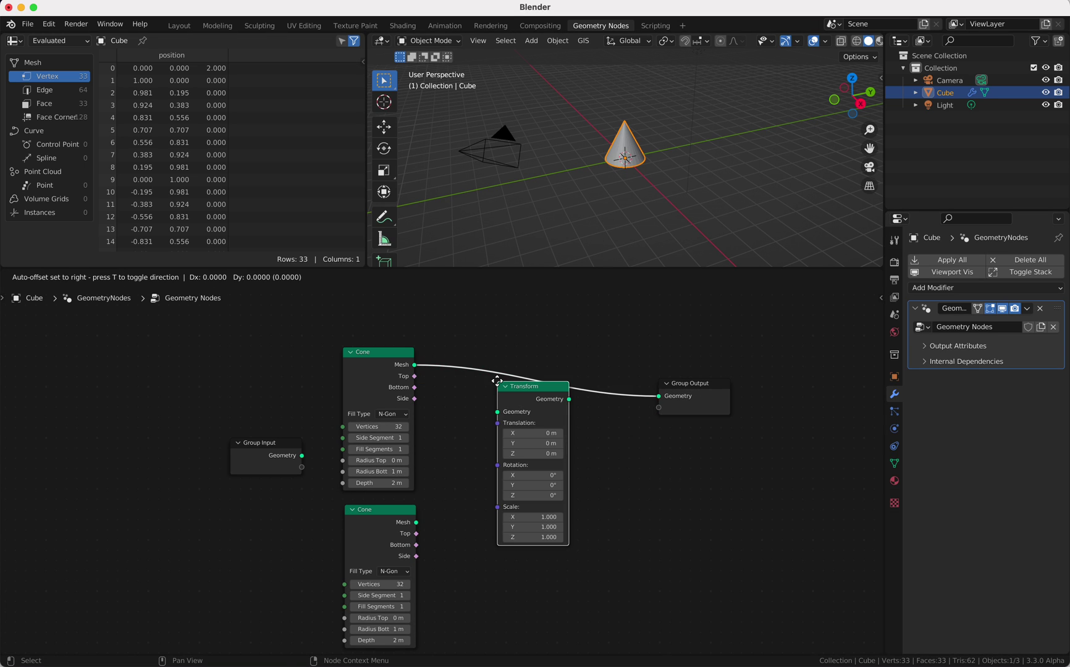
left_click(457, 343)
key("shift+d")
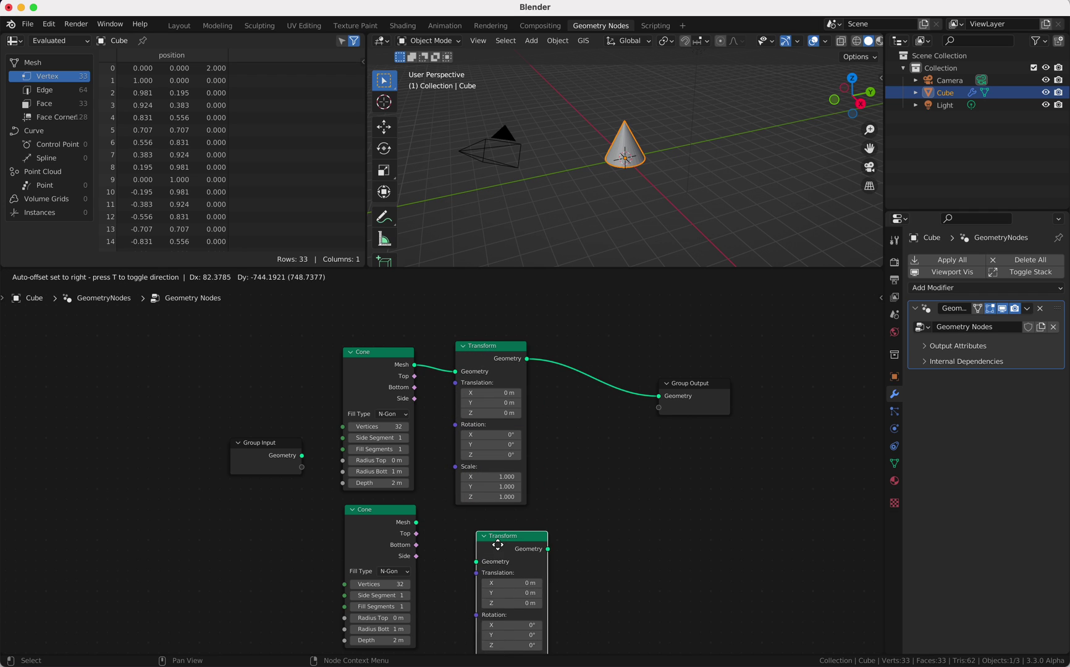
left_click(479, 533)
Spread the Cone nodes apart and expose the Transform Translation as a modifier input.
left_click(409, 515)
left_click(481, 526, "shift")
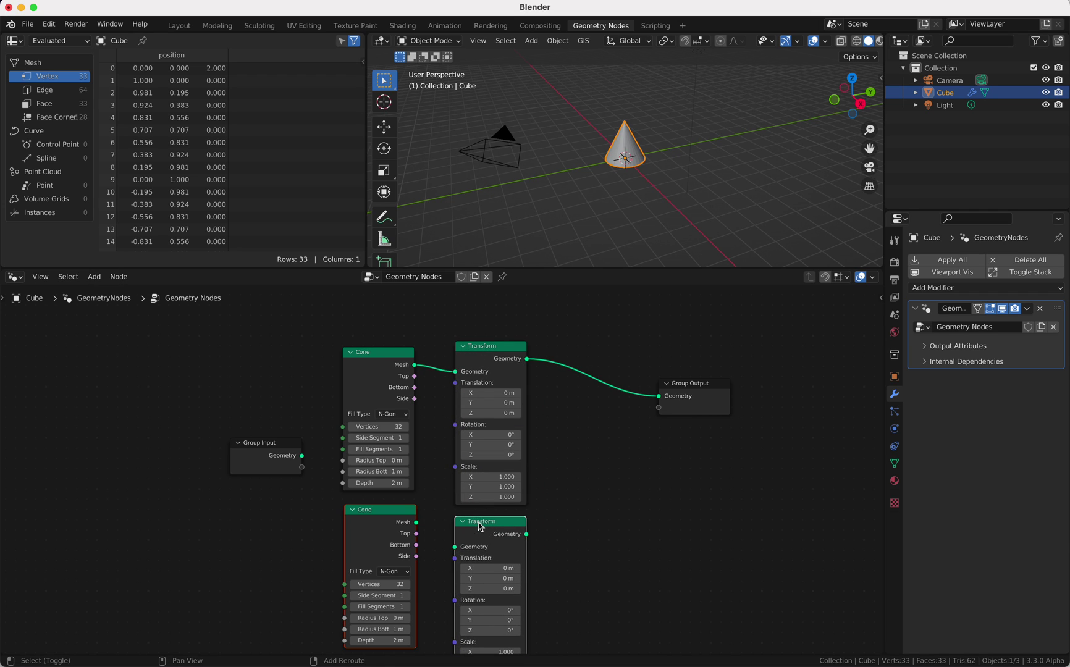
left_click_drag(379, 363, 379, 295)
left_click_drag(402, 587, 301, 532)
left_click_drag(456, 447, 302, 543)
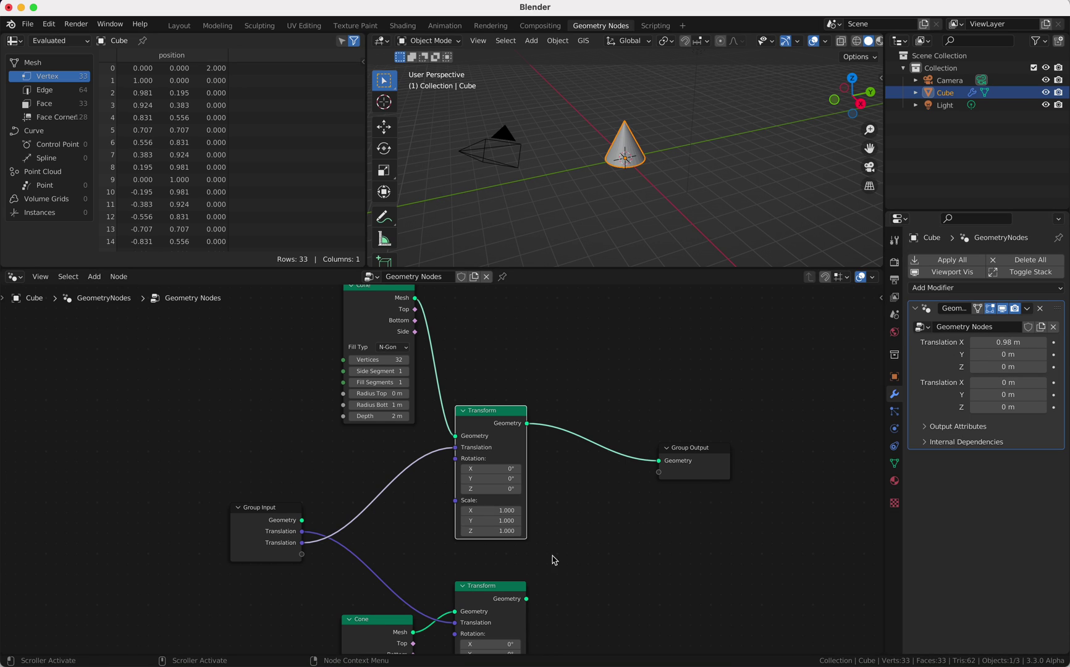
Join both transformed cones with Join Geometry and move Group Output clear of it.
left_click(508, 586)
left_click(511, 412, "shift")
key("ctrl+0")
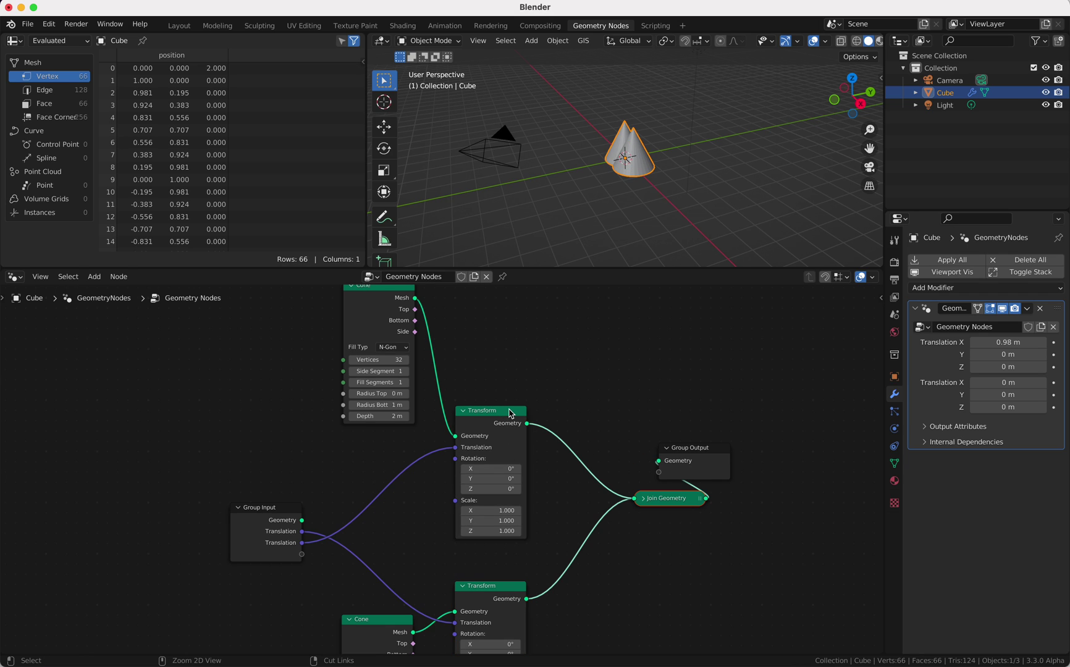
left_click_drag(705, 449, 787, 455)
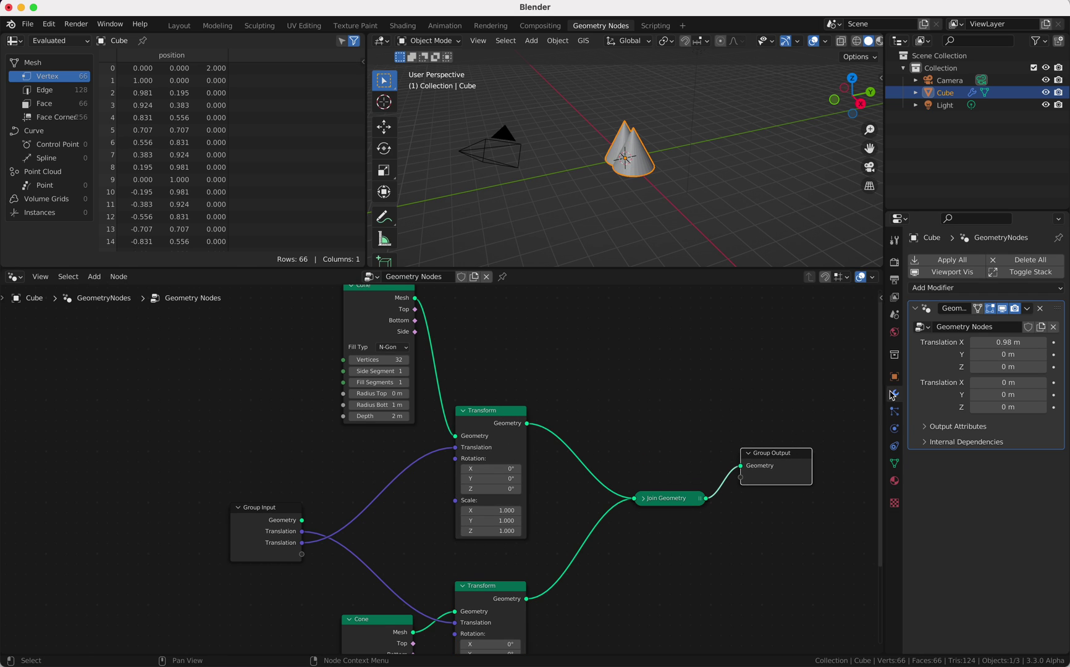
Set the cone translations to X 3.18 m and Y -3.38 m, then shift both Cone nodes left.
left_click_drag(1007, 343, 1067, 342)
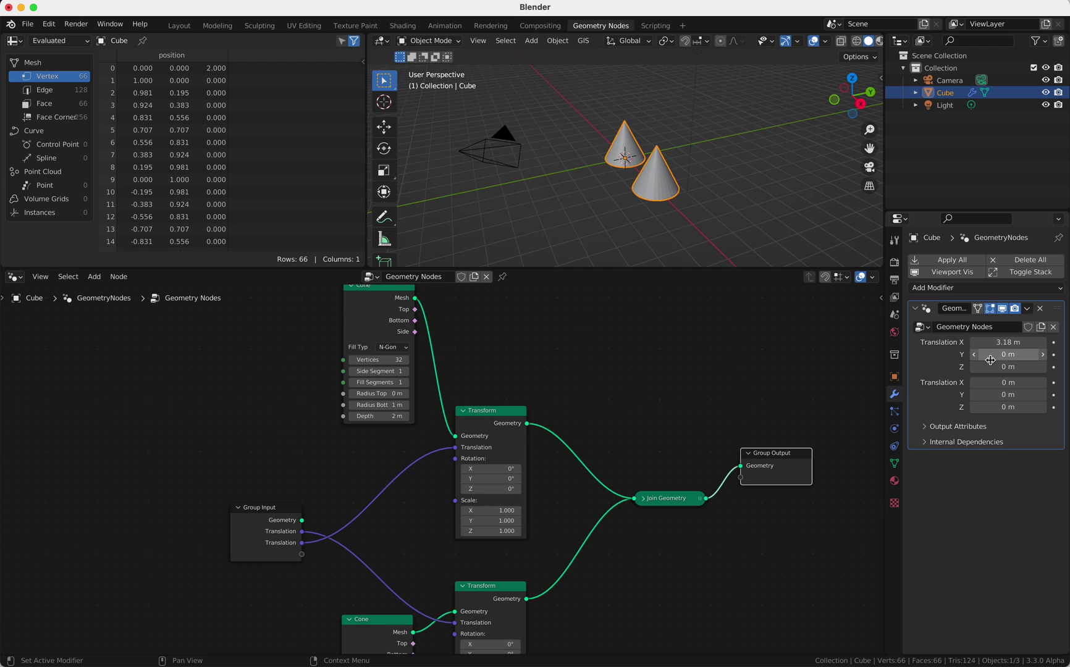
left_click_drag(1009, 394, 828, 424)
scroll(627, 398, "down", 3)
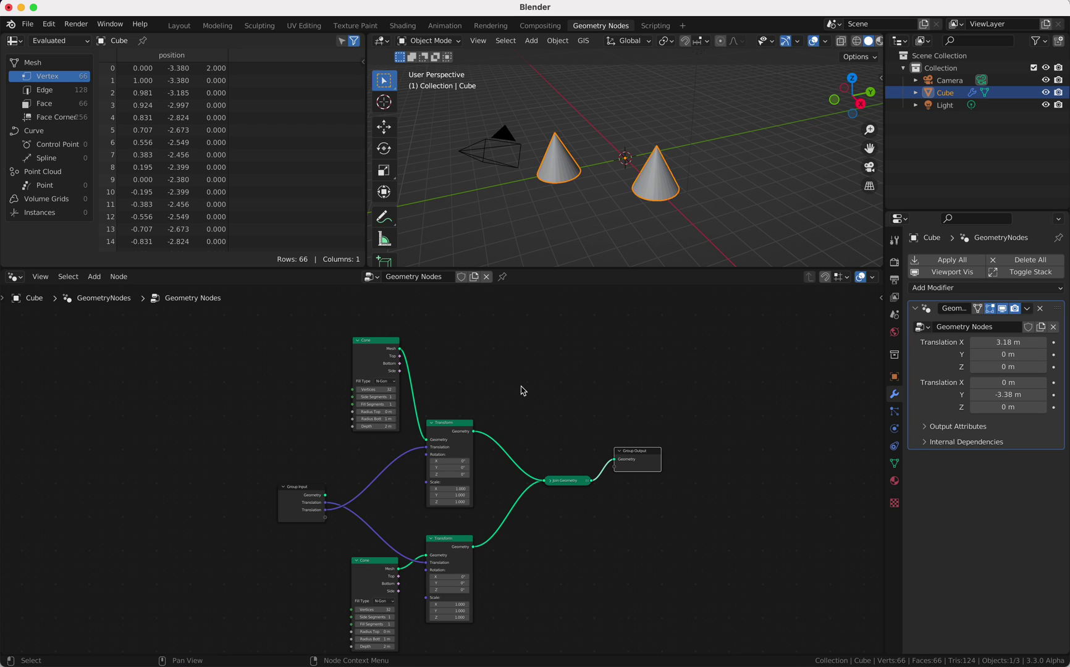
left_click_drag(381, 343, 345, 339)
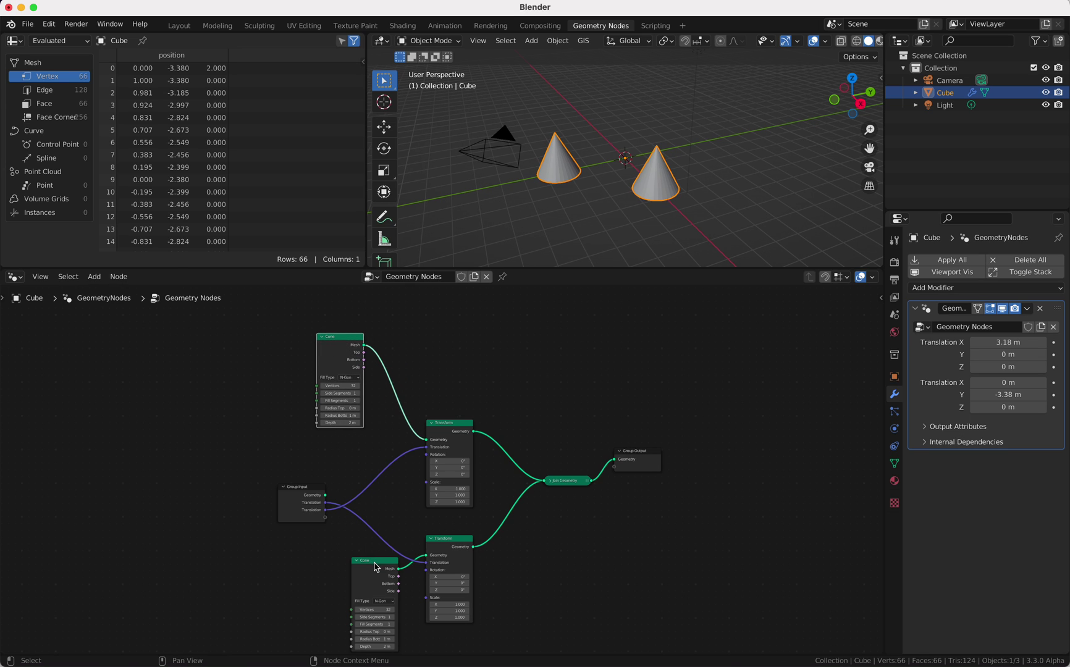
left_click_drag(377, 567, 337, 570)
Add a Vector Math node above the upper Transform and set it to Subtract.
key("shift+a")
left_click(542, 331)
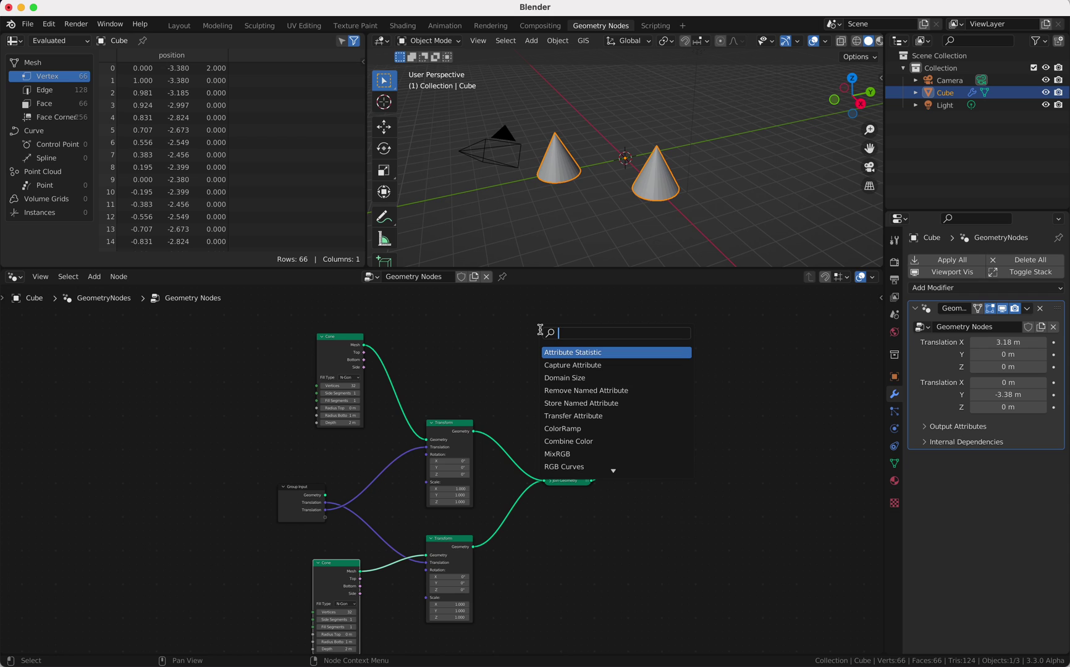
type("vec")
key("Down")
key("Return")
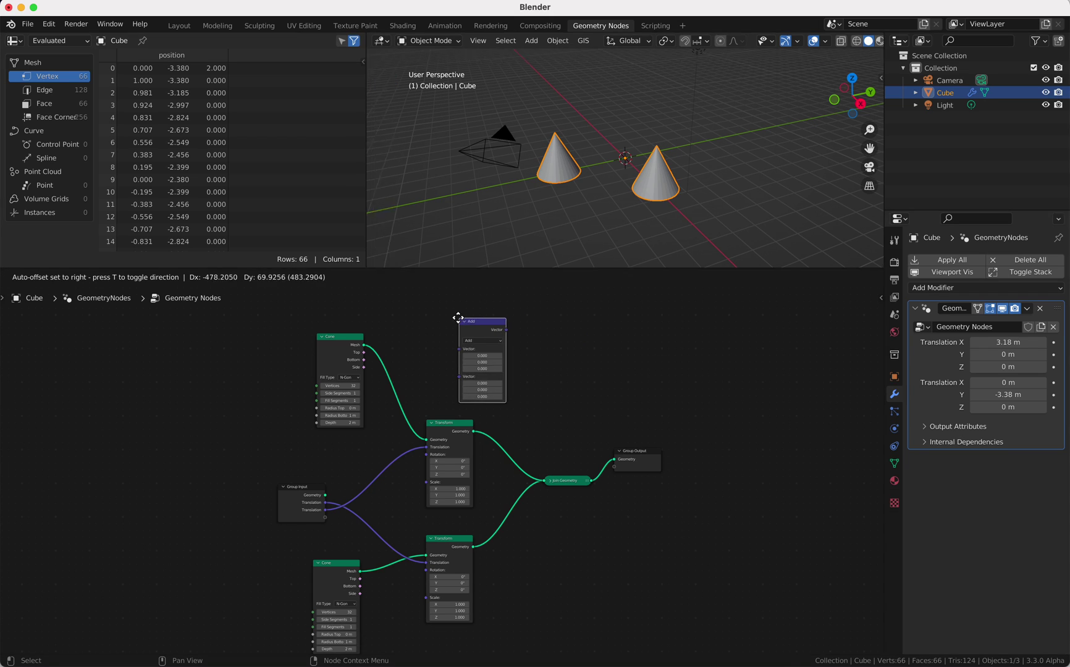
left_click(429, 313)
left_click(454, 335)
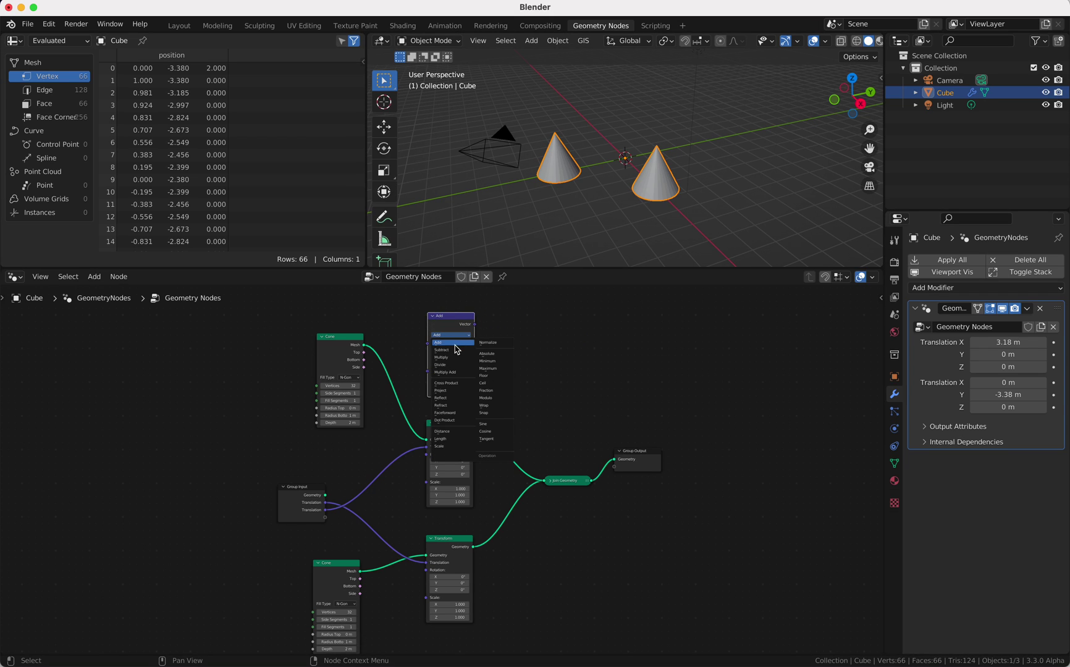
left_click(457, 350)
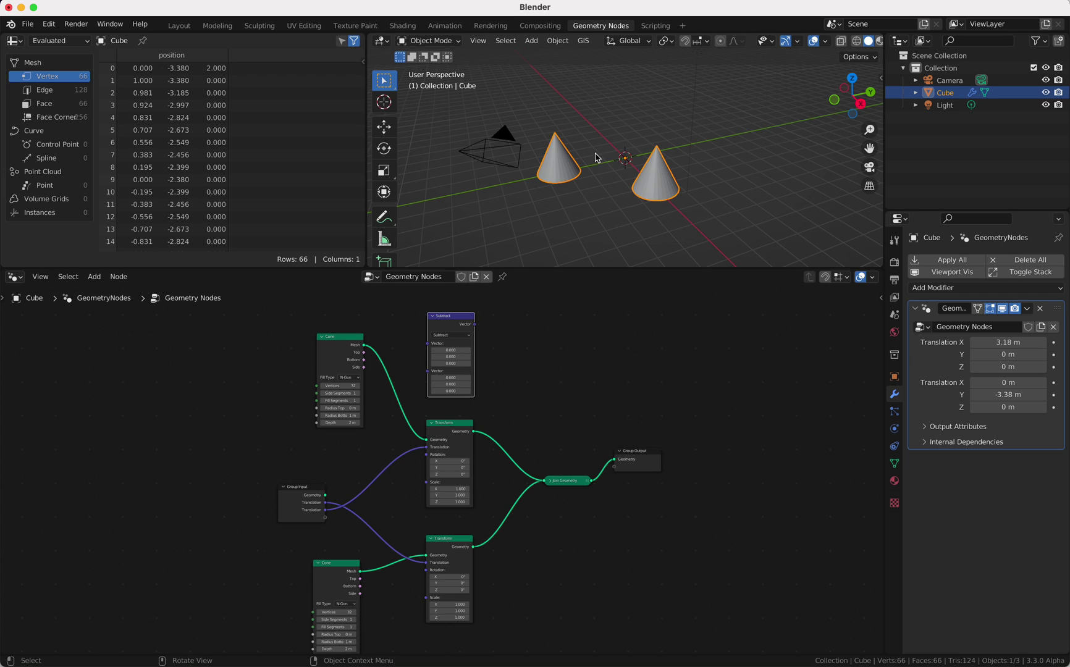
Sketch and erase a note line between the cones, then wire both Translations into Subtract.
left_click_drag(568, 171, 648, 183)
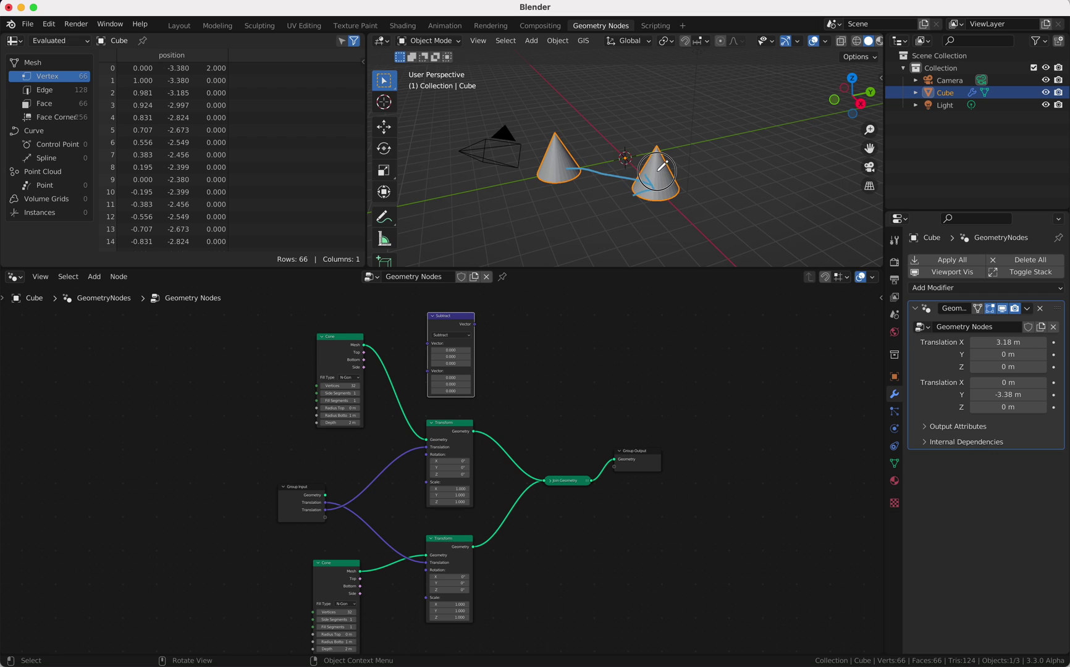
left_click_drag(662, 165, 568, 150)
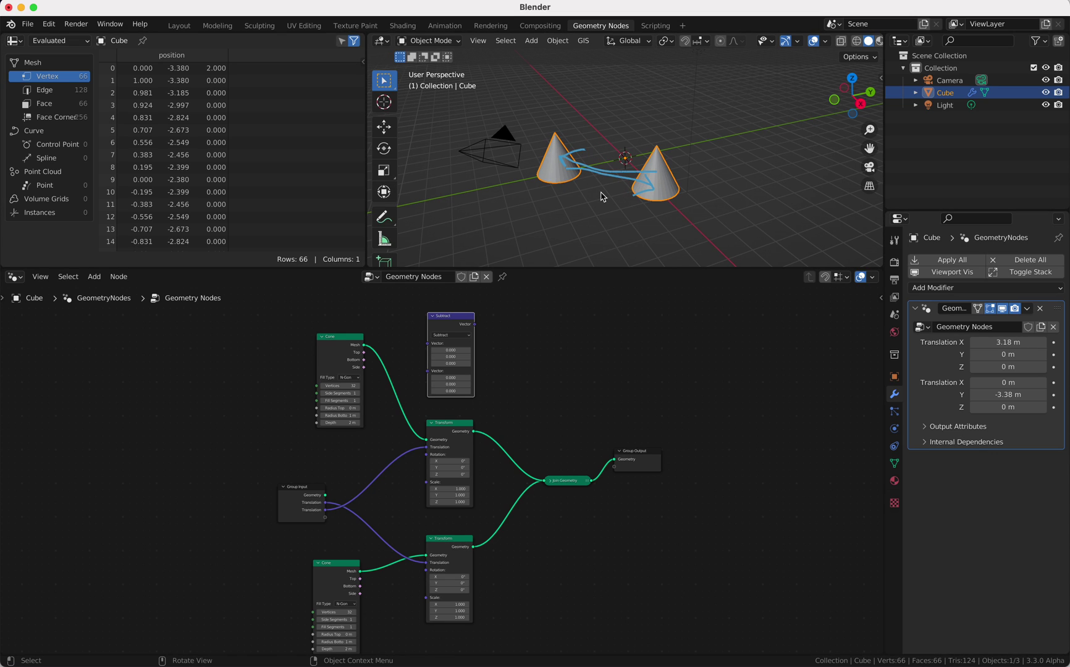
left_click_drag(579, 173, 597, 170, "ctrl")
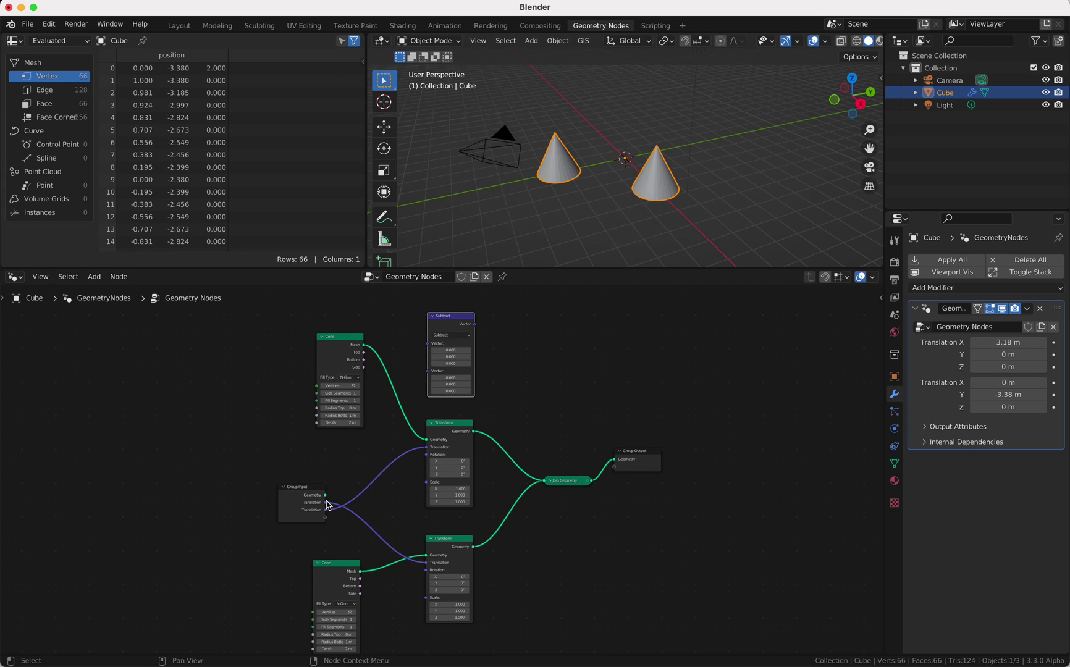
left_click_drag(327, 503, 428, 344)
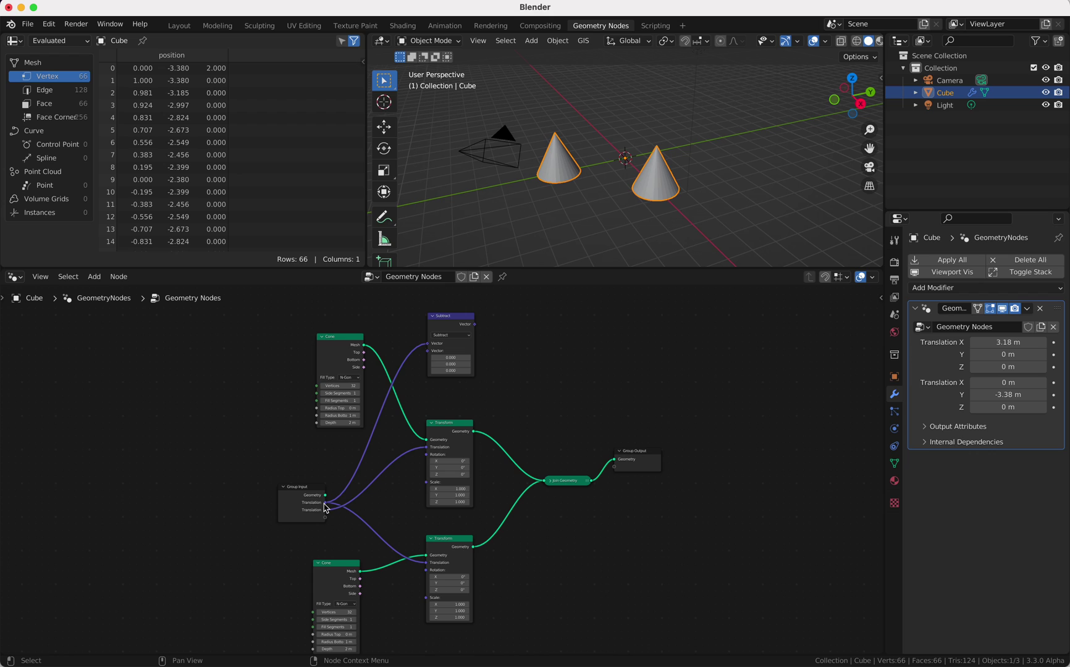
left_click_drag(332, 507, 428, 352)
Move the Join Geometry and Group Output nodes further right.
left_click(646, 503)
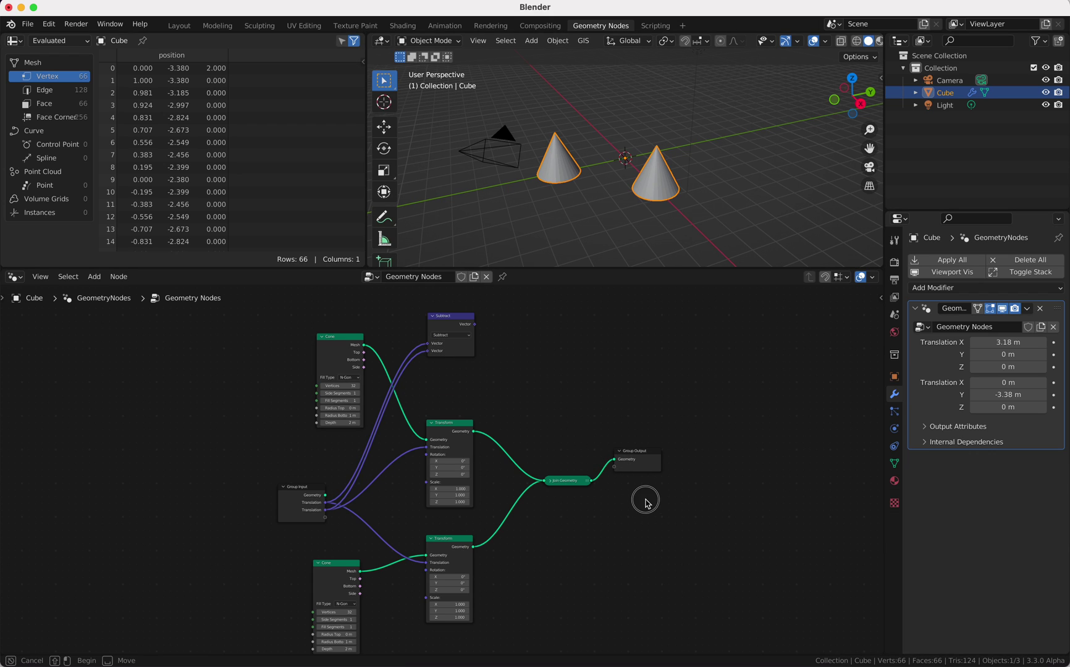
left_click_drag(558, 406, 645, 526)
key("g")
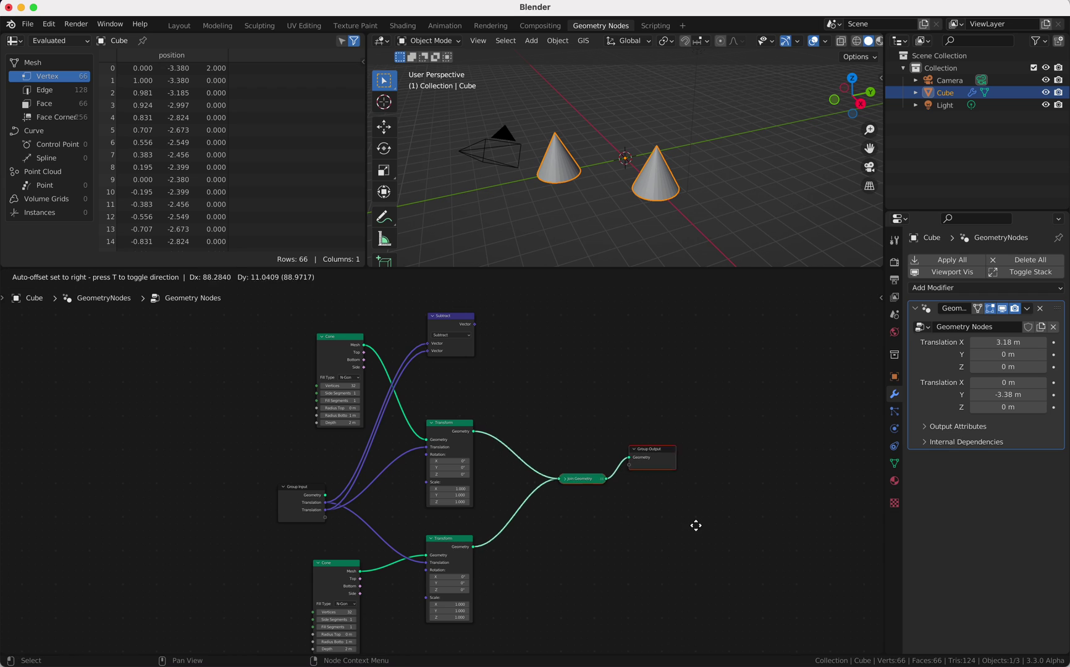
left_click(793, 532)
Insert a Set Position node after each Transform, before Join Geometry.
key("shift+a")
left_click(626, 352)
type("s")
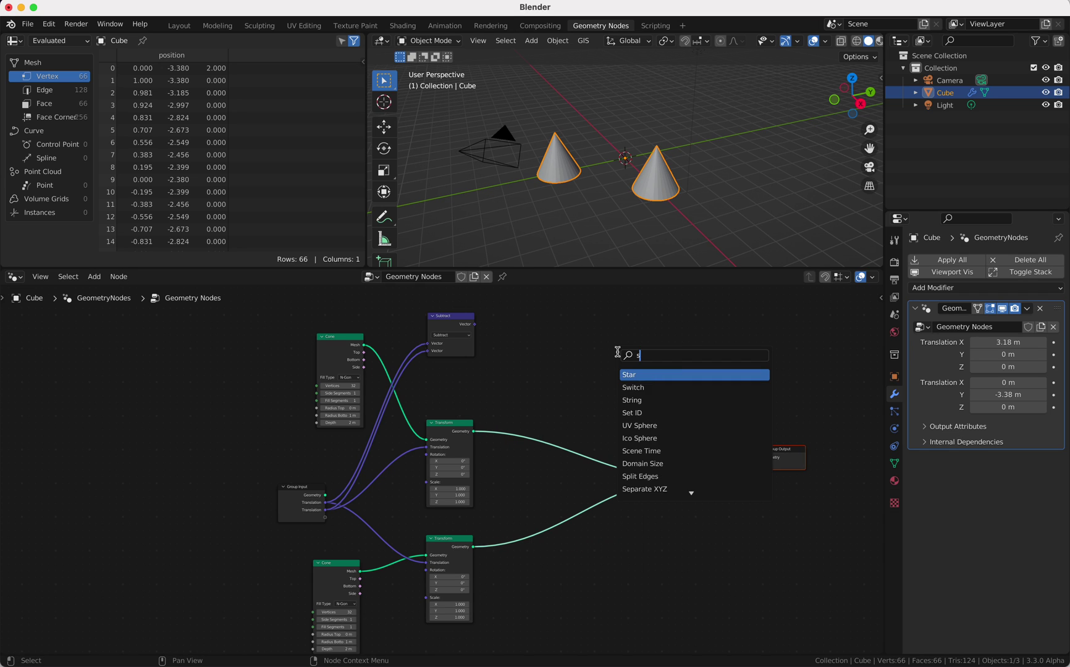
type("et pos")
key("Return")
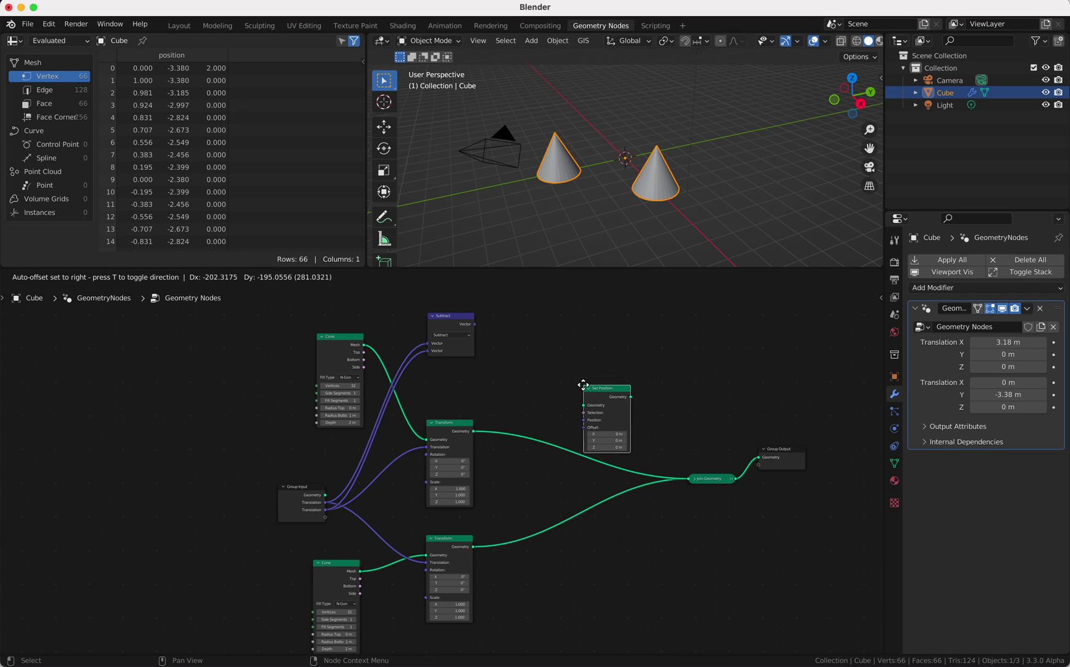
left_click(583, 392)
key("shift+d")
left_click(596, 475)
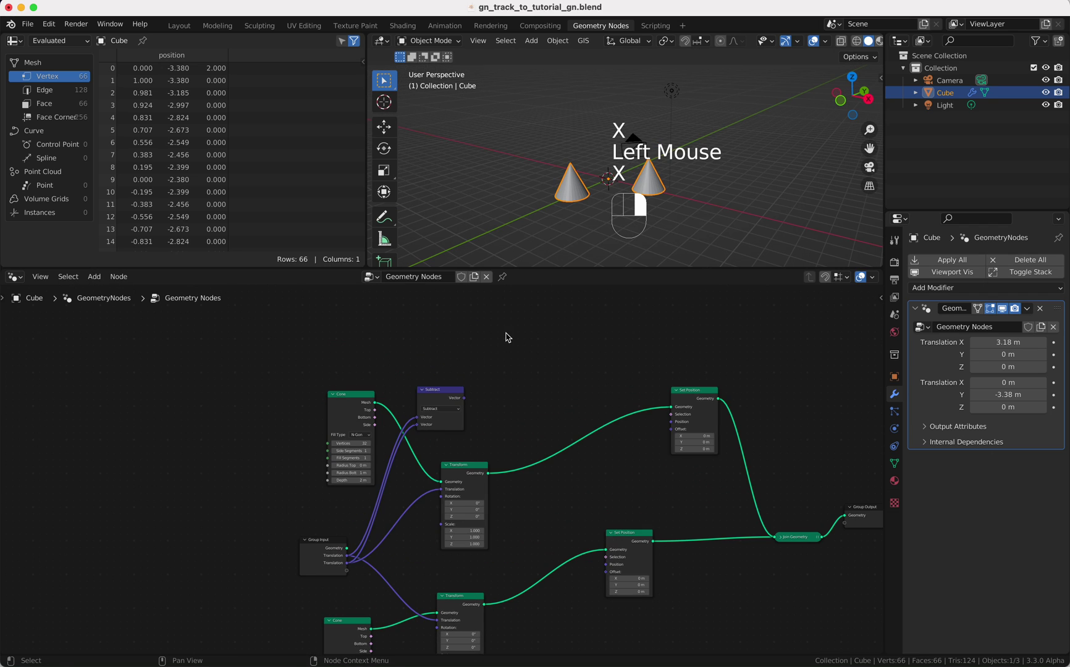
Add an Align Euler to Vector node off the link.
key("shift+a")
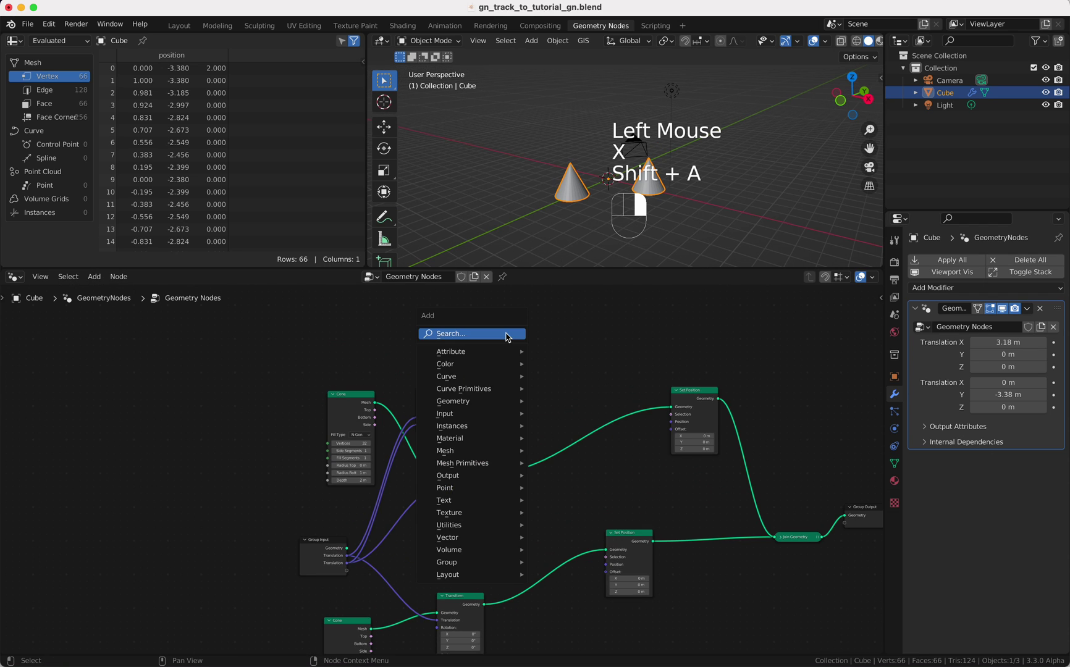
left_click(506, 334)
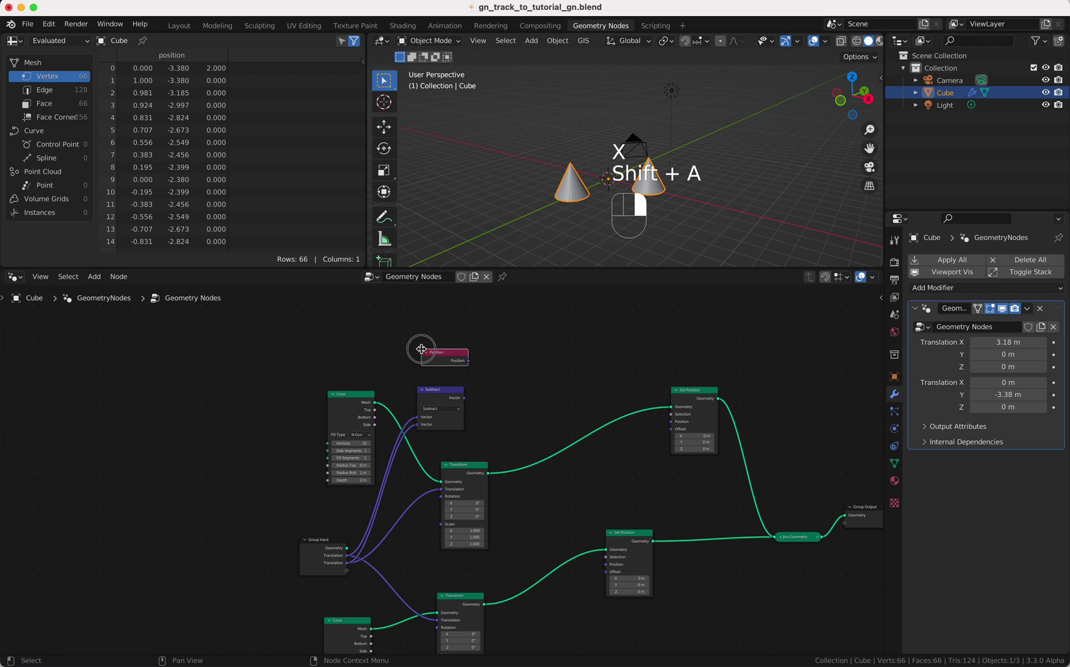
key("shift+a")
left_click(473, 337)
type("alig")
key("Return")
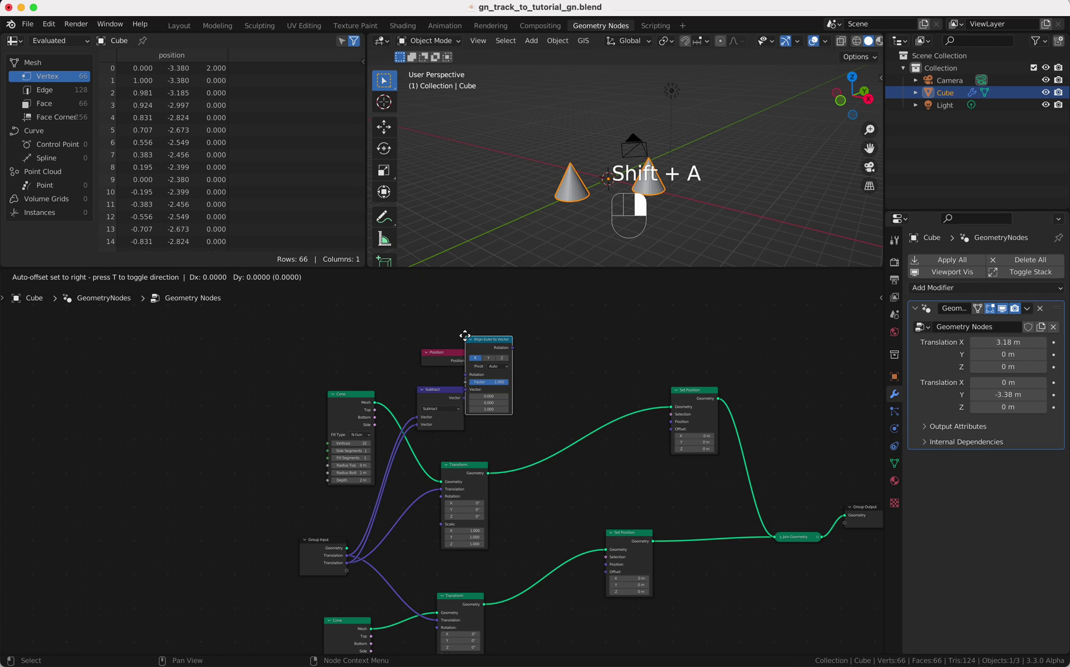
left_click(498, 346)
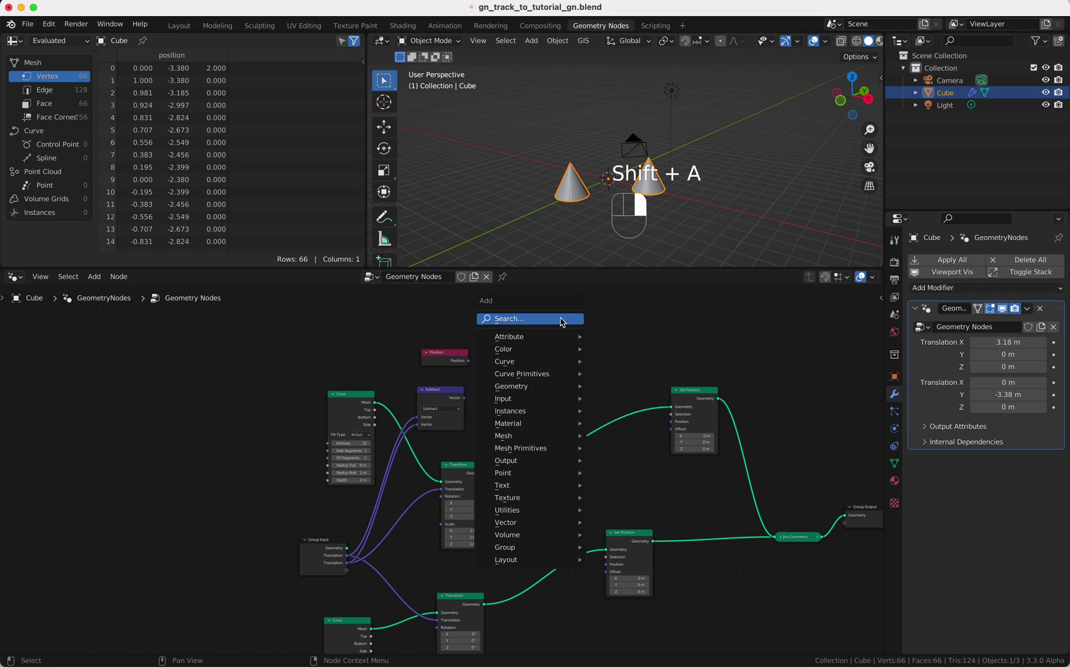
Add a Vector Rotate node and feed its output into the upper Set Position's Position.
key("shift+a")
left_click(554, 319)
type("vec")
key("Down")
key("Down")
key("Down")
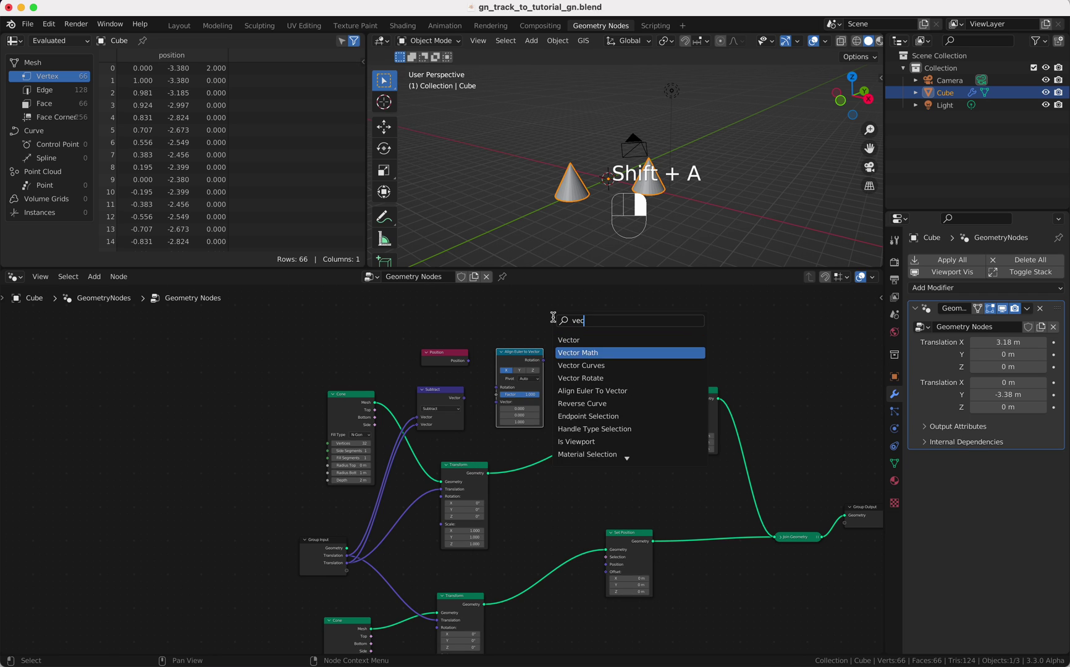
key("Return")
left_click(565, 309)
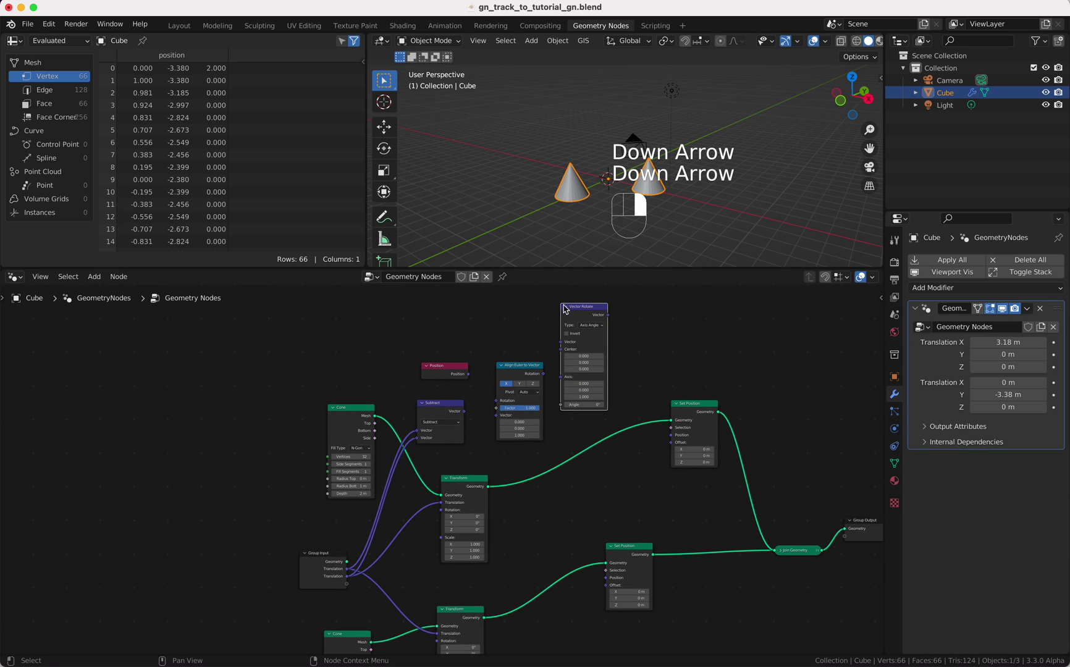
left_click_drag(609, 316, 675, 440)
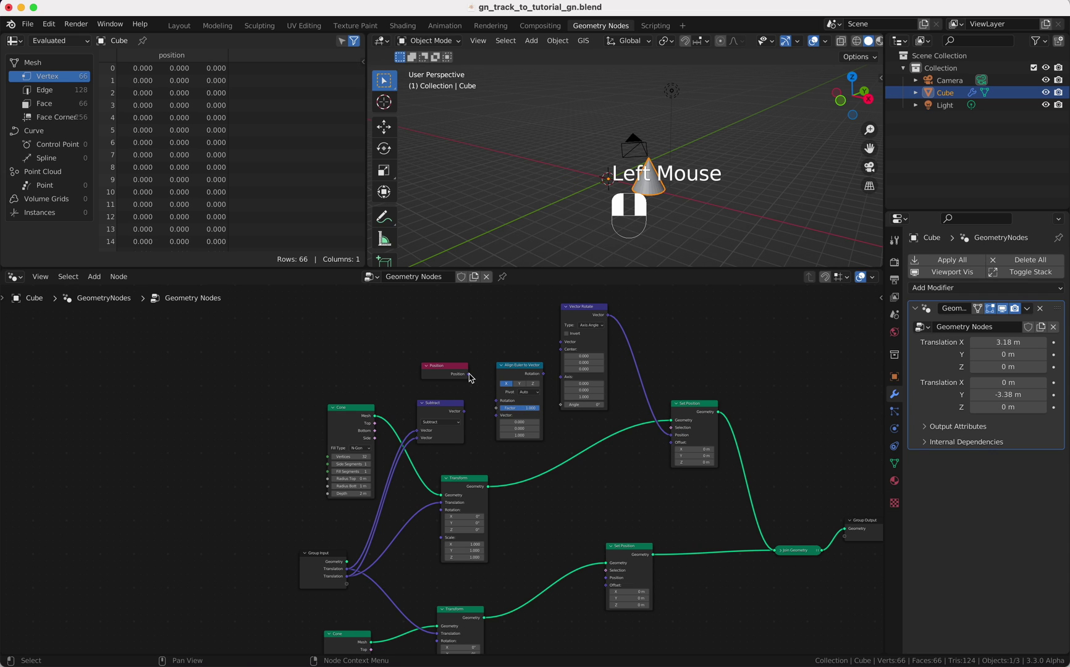
Wire Position, Subtract and alignment into Vector Rotate, align along Z, use Euler, center on Translation.
left_click_drag(469, 375, 527, 384)
left_click(531, 398)
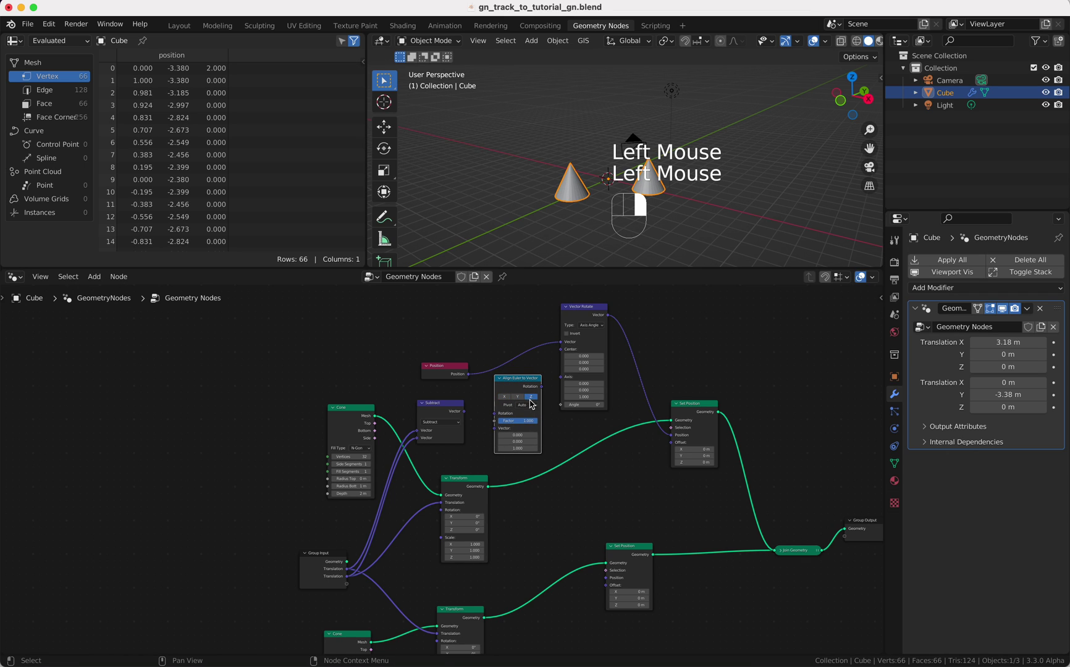
left_click_drag(461, 410, 496, 429)
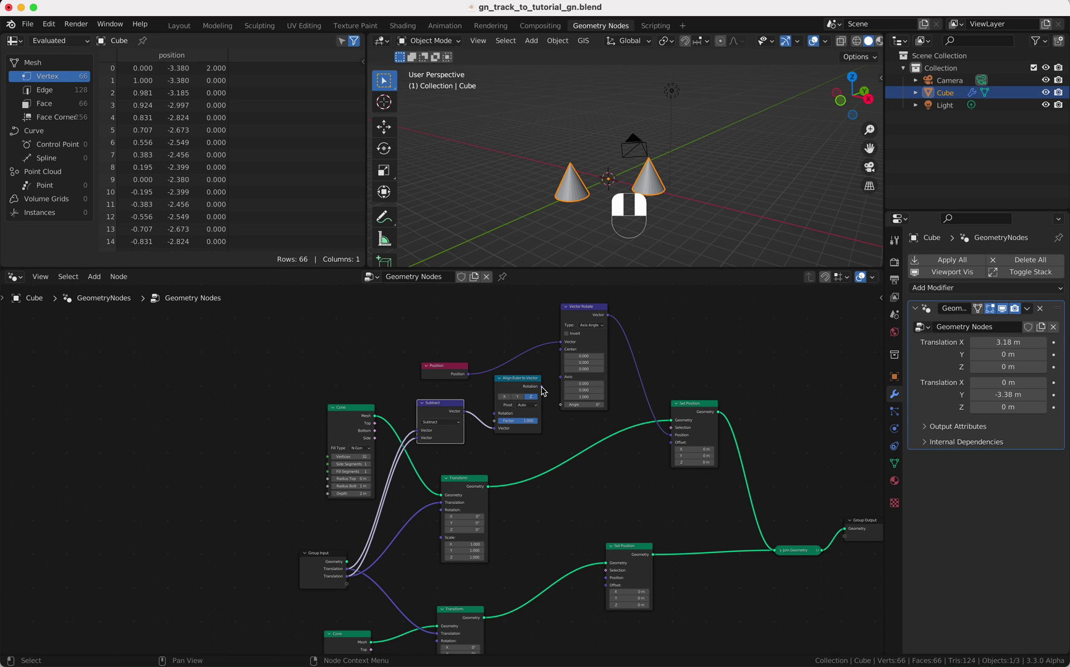
left_click_drag(541, 387, 562, 378)
left_click(592, 325)
left_click(590, 371)
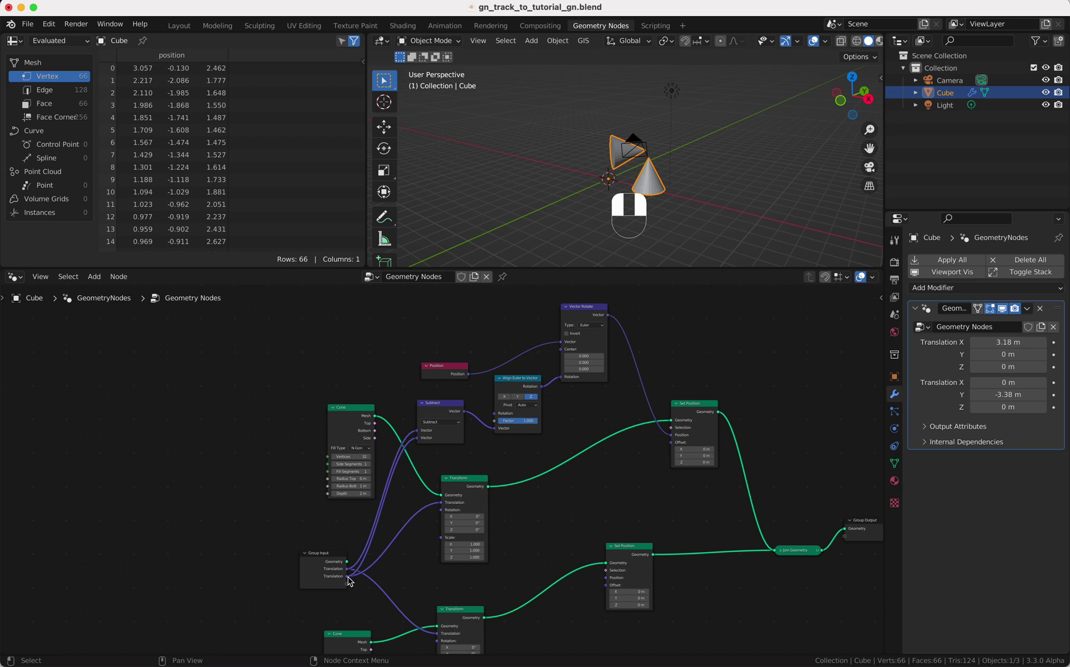
left_click_drag(347, 576, 564, 353)
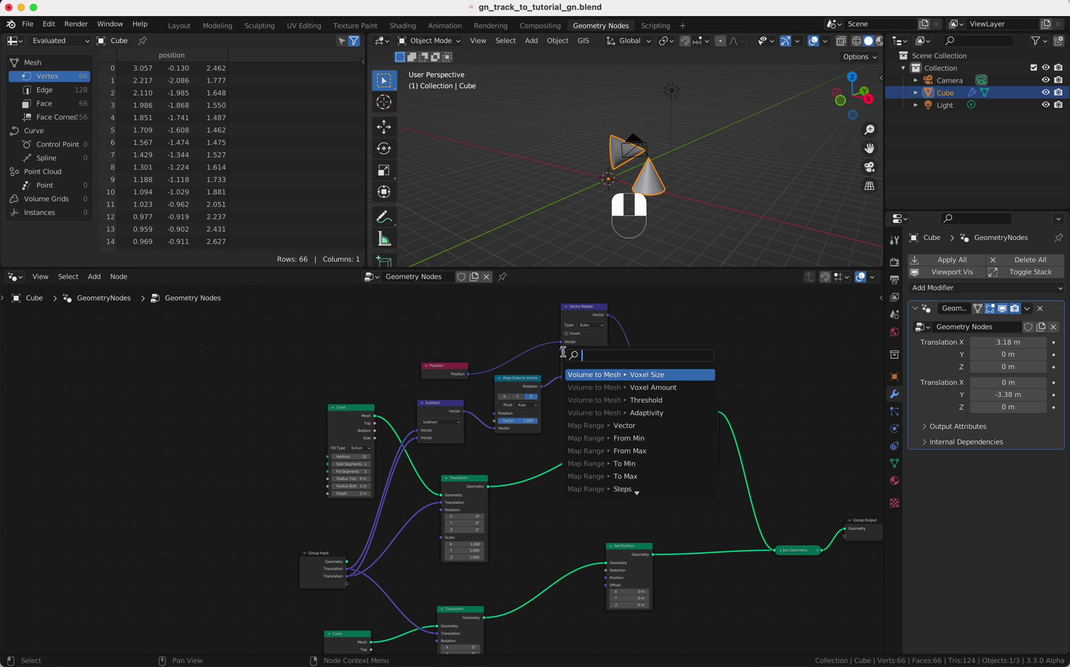
left_click_drag(349, 576, 562, 350)
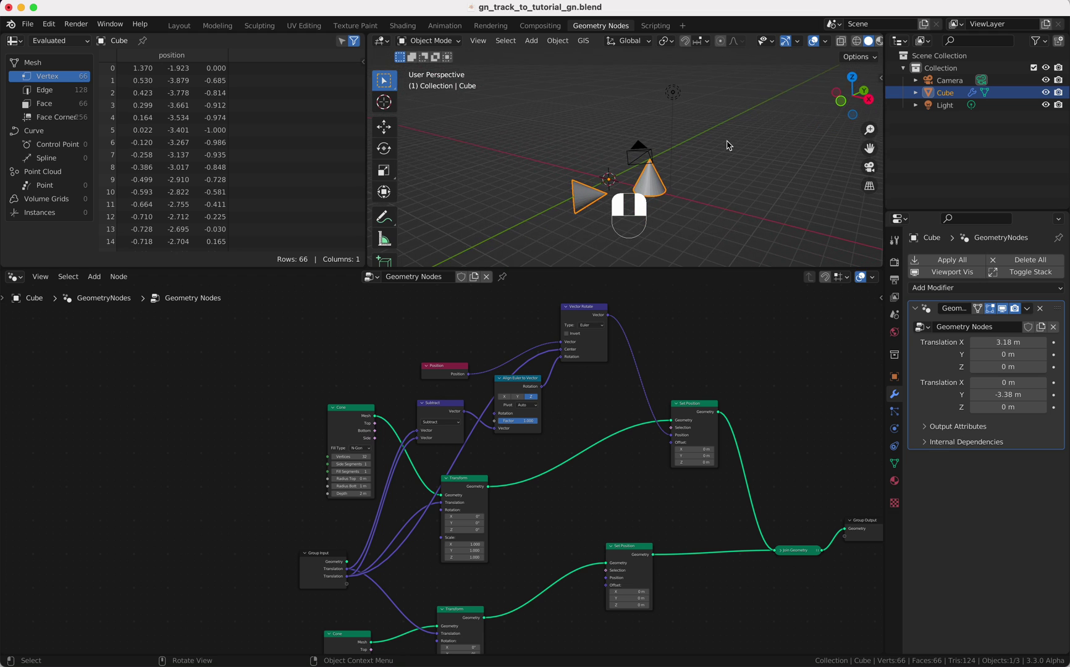
Move the second cone to X -2.2 m, Y -2.84 m and the first cone to Y 0.5 m.
middle_click_drag(729, 146, 728, 143)
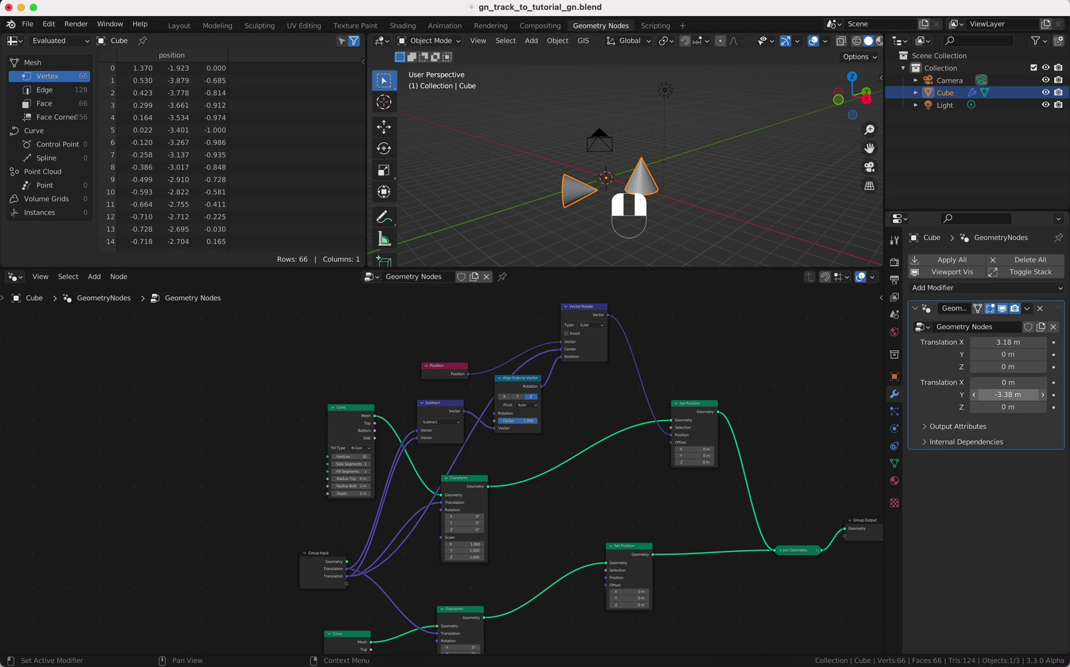
mouse_move(1008, 383)
left_mouse_down()
mouse_move(952, 382)
mouse_move(1005, 398)
left_mouse_up()
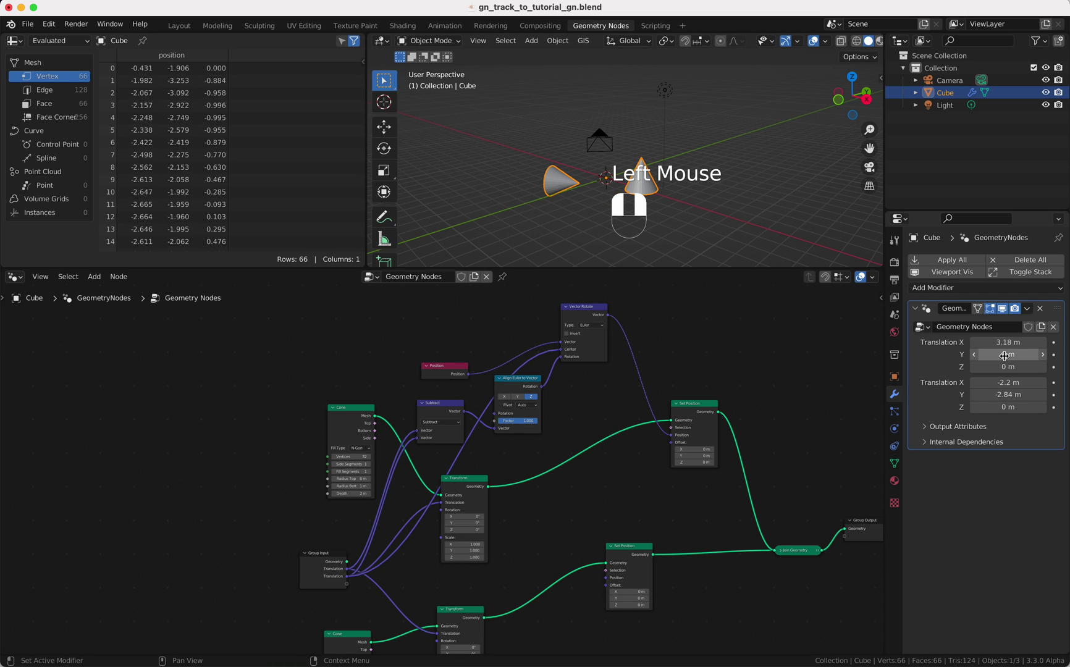
left_click_drag(1005, 356, 1011, 356)
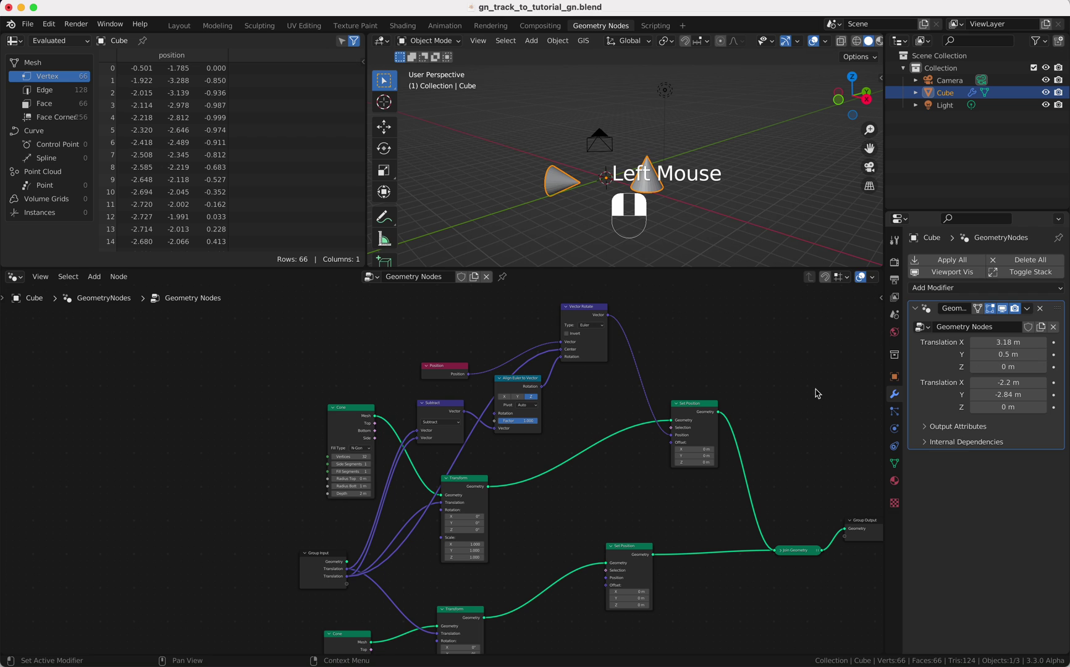
scroll(650, 470, "down", 3)
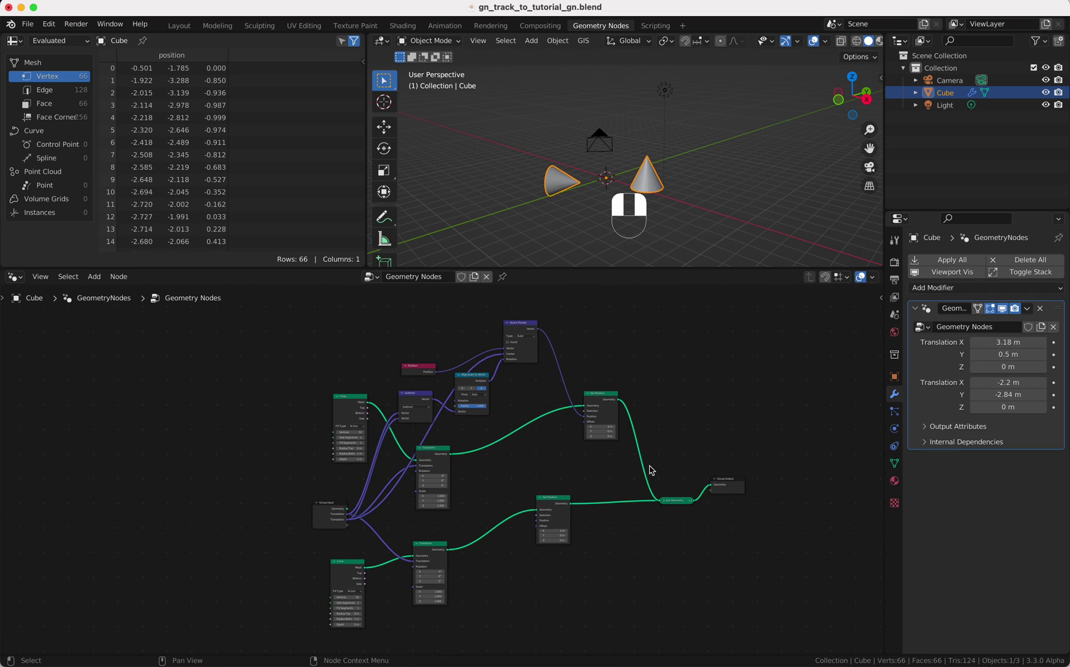
Duplicate the Position, Subtract, Align Euler and Vector Rotate nodes below the tree.
left_click_drag(411, 318, 537, 405)
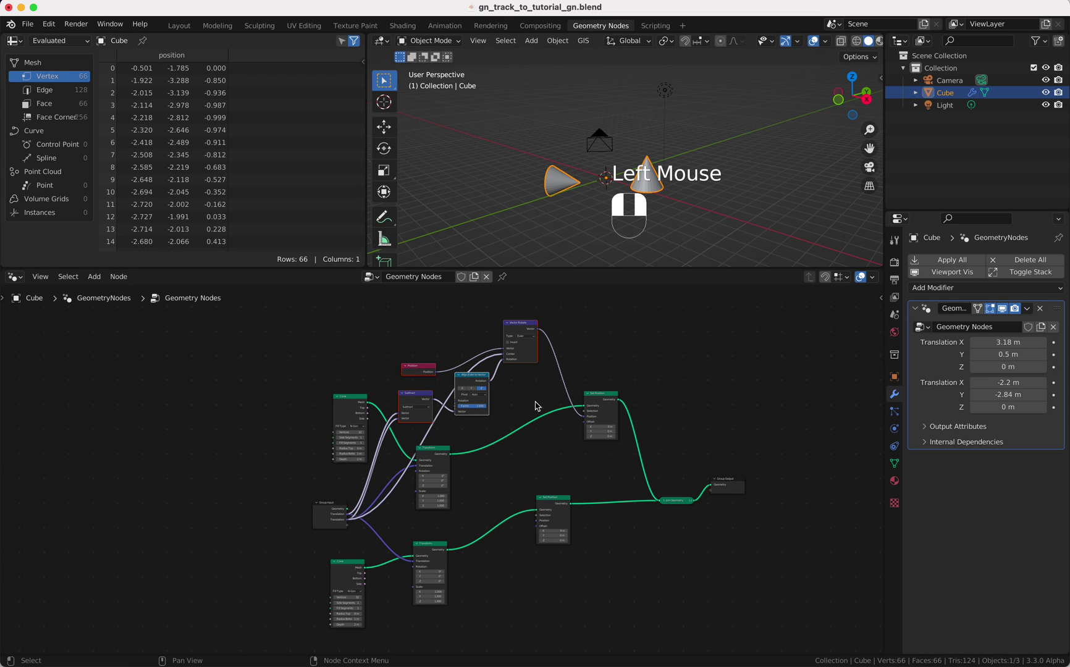
key("shift+d")
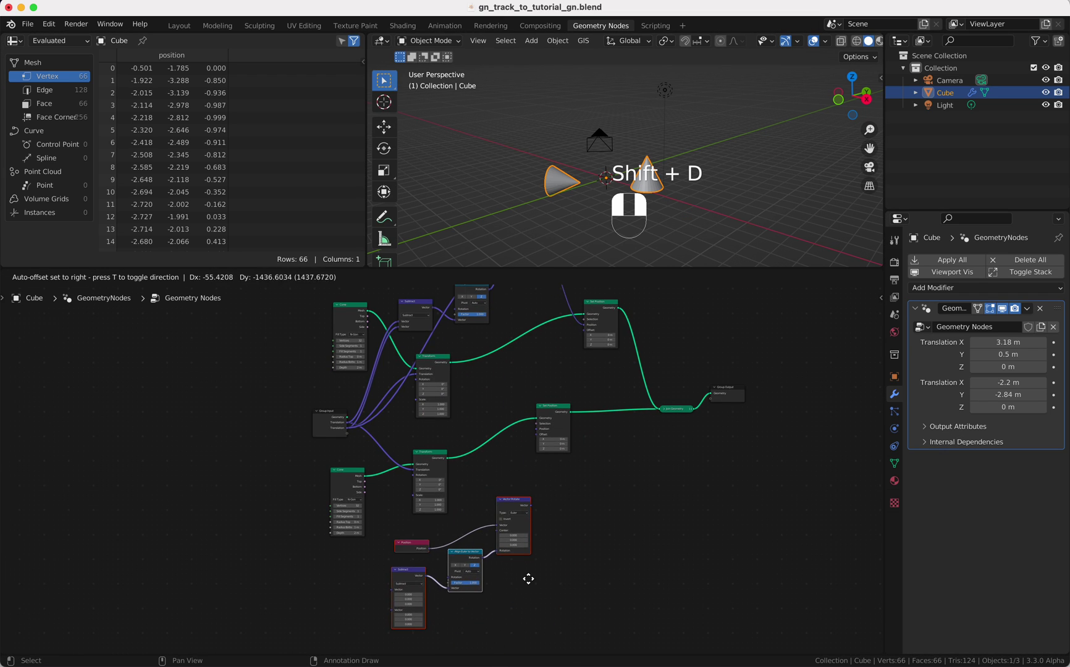
left_click(529, 575)
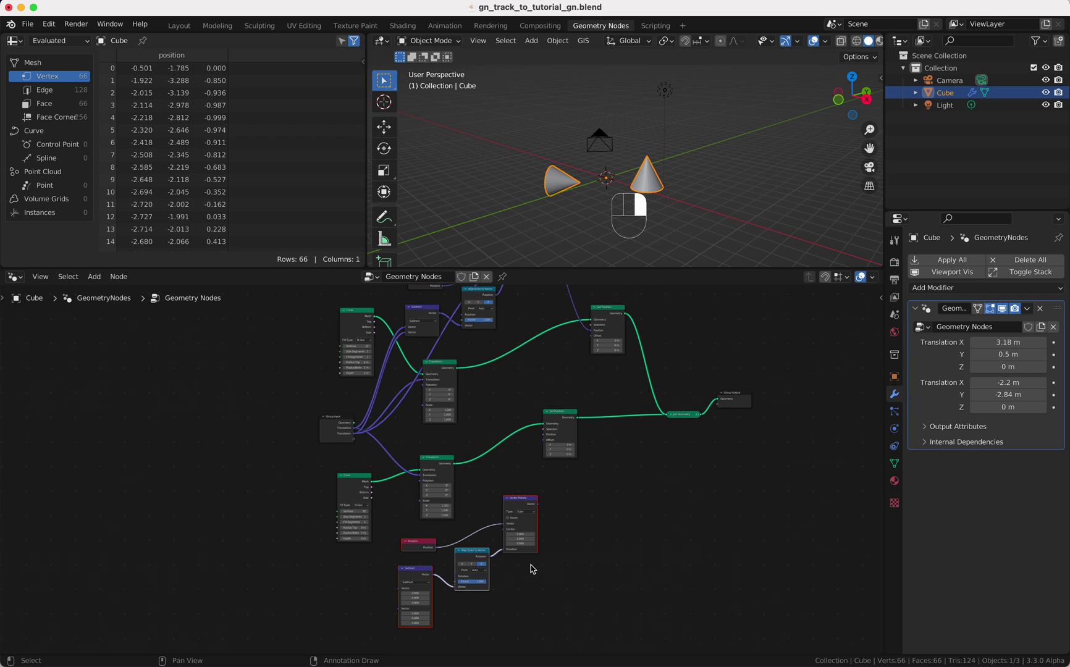
Link the copied Vector Rotate into the second Set Position and feed it the translation.
left_click_drag(564, 420, 604, 422)
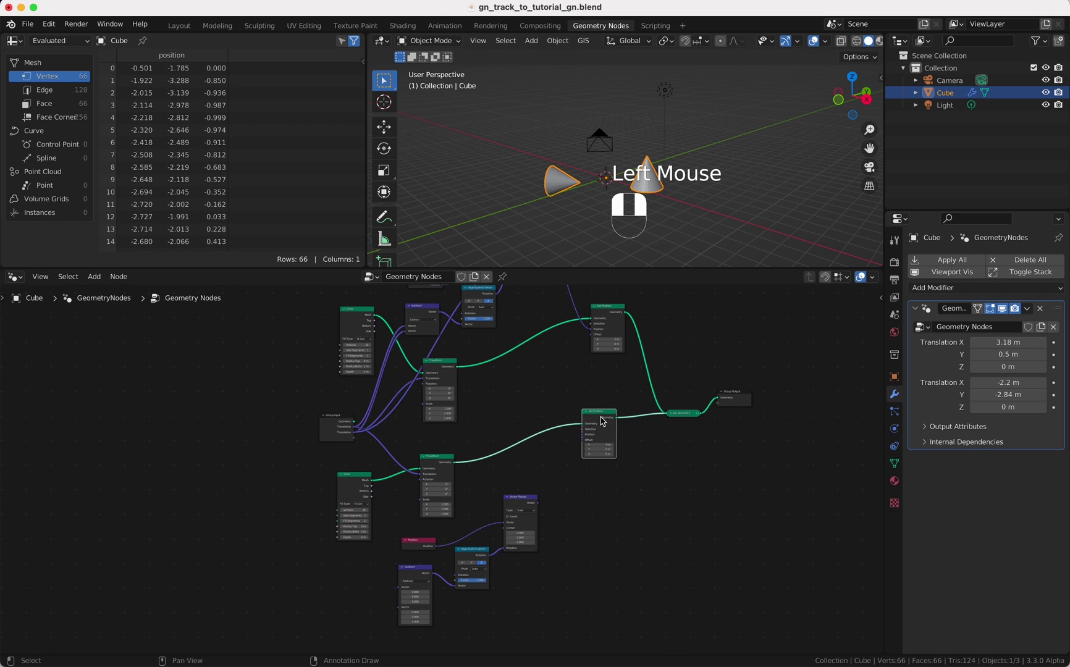
left_click_drag(537, 504, 583, 436)
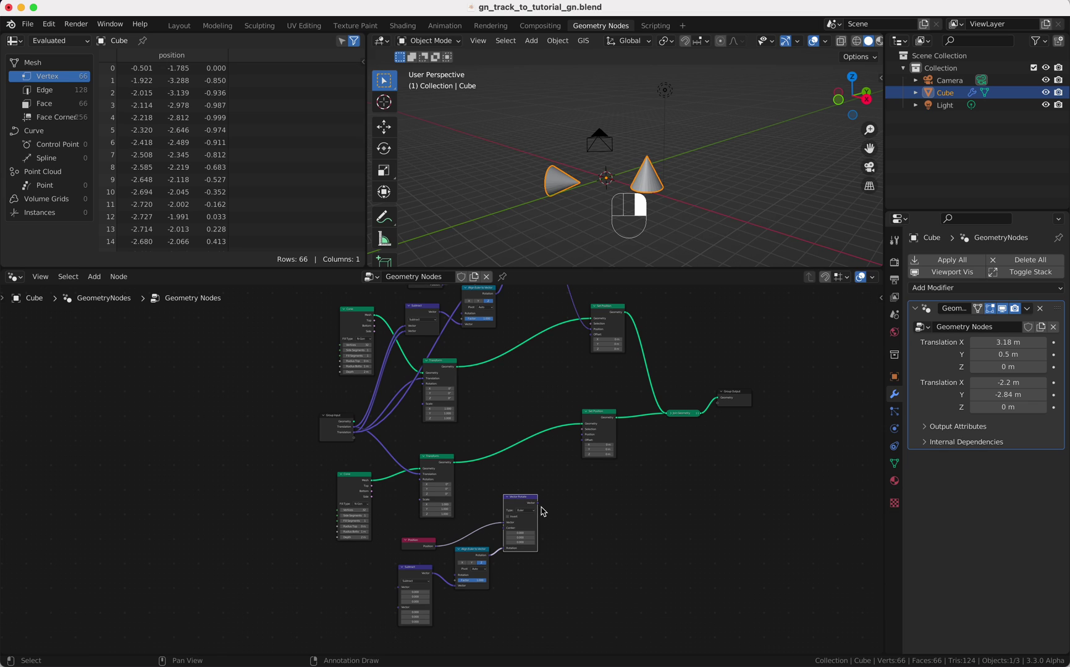
left_click_drag(539, 508, 581, 445)
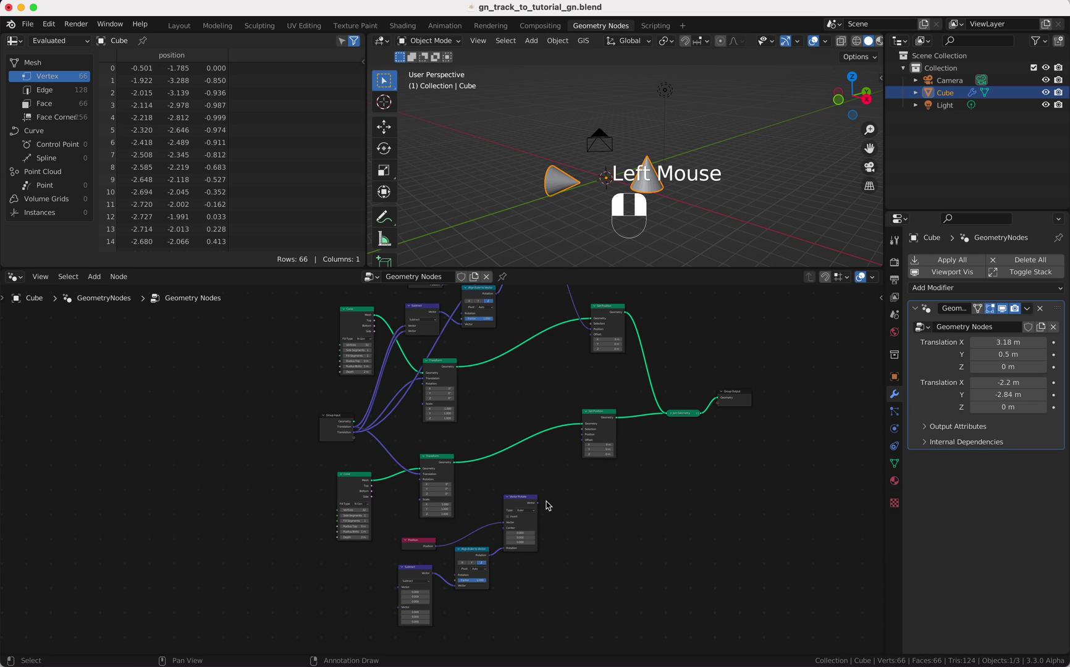
left_click_drag(538, 504, 582, 435)
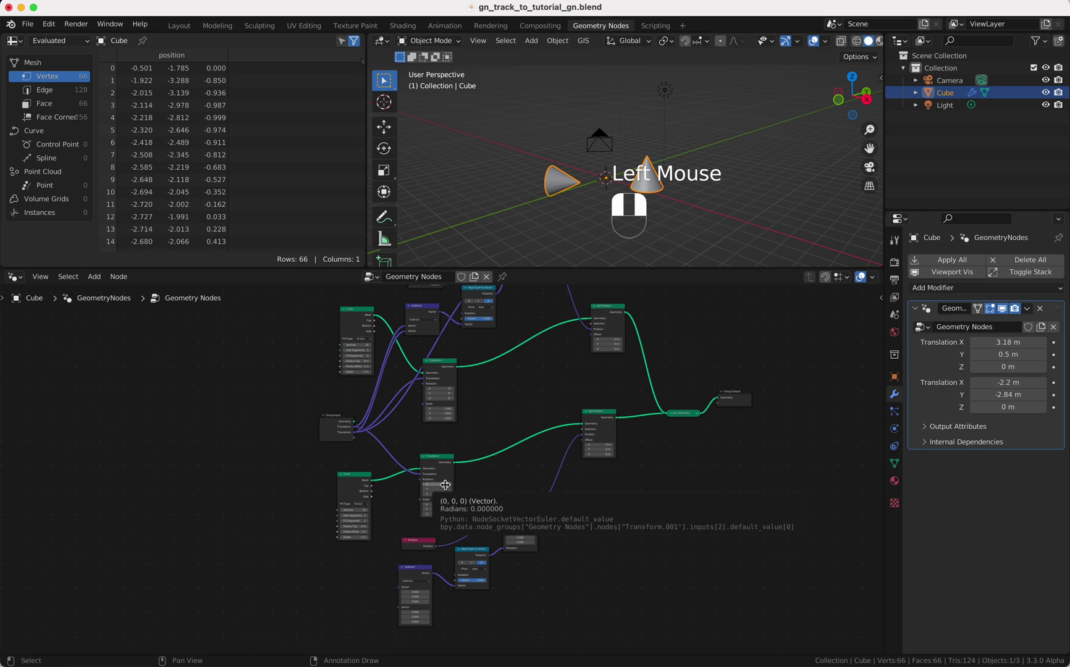
left_click_drag(357, 431, 505, 532)
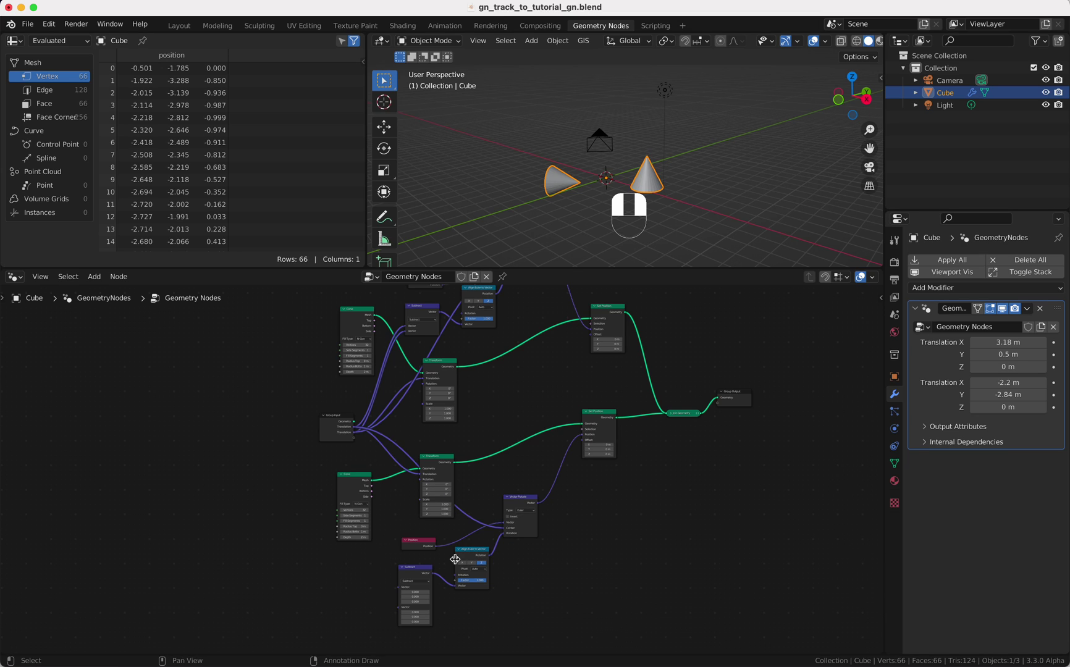
left_click_drag(360, 477, 320, 481)
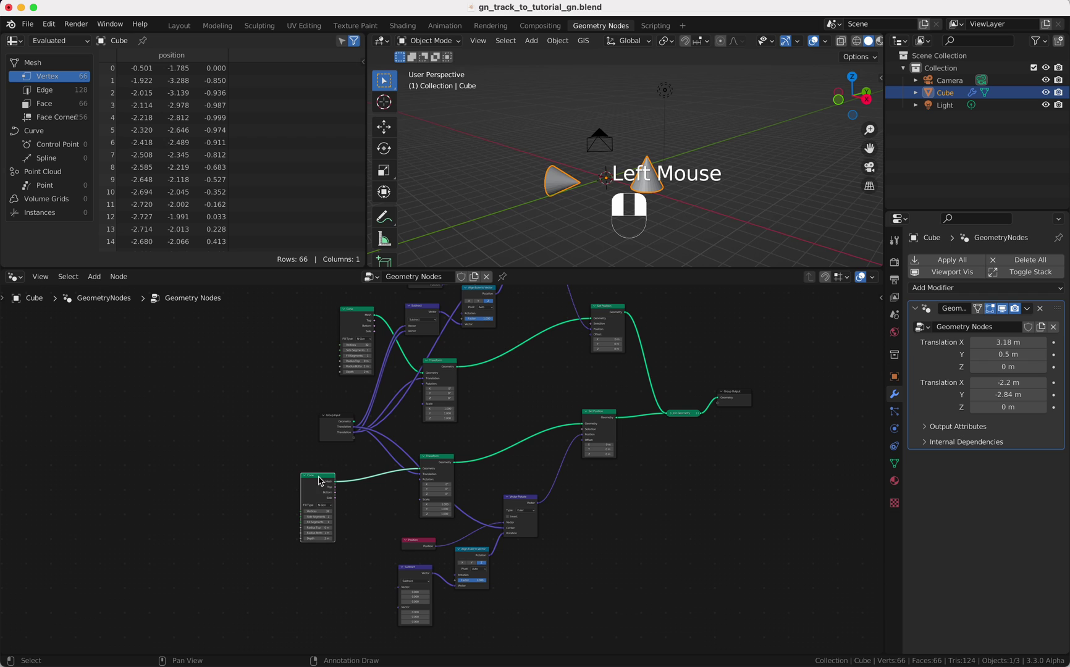
left_click_drag(356, 427, 340, 428)
Duplicate Group Input and plug its Translation into the copied Subtract's second Vector.
key("shift+d")
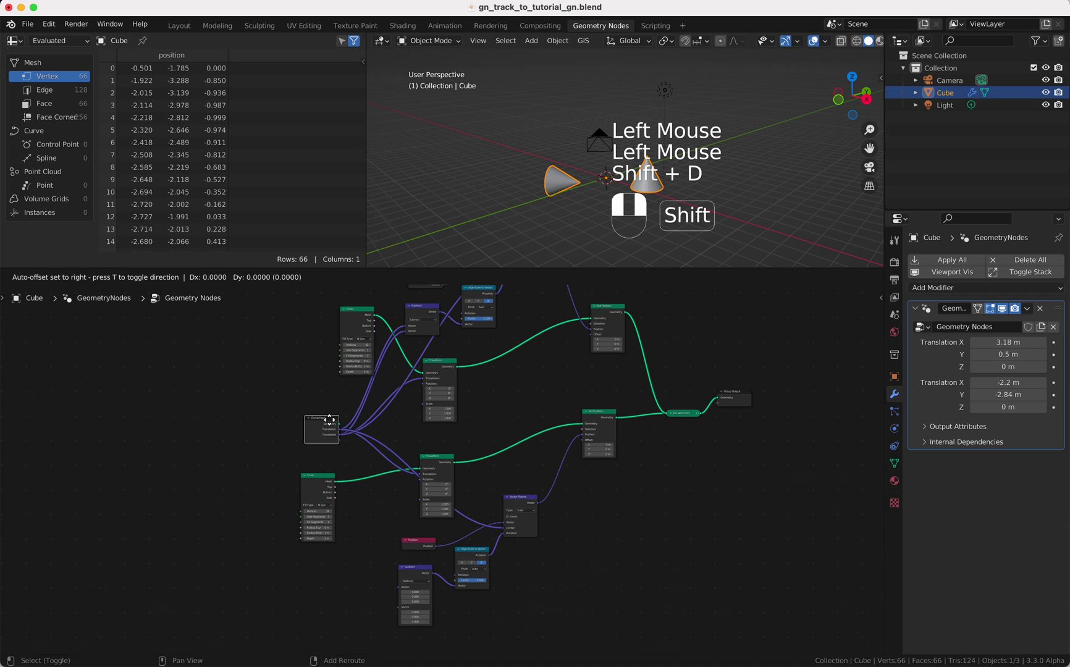
left_click(352, 594)
left_click_drag(364, 605, 399, 593)
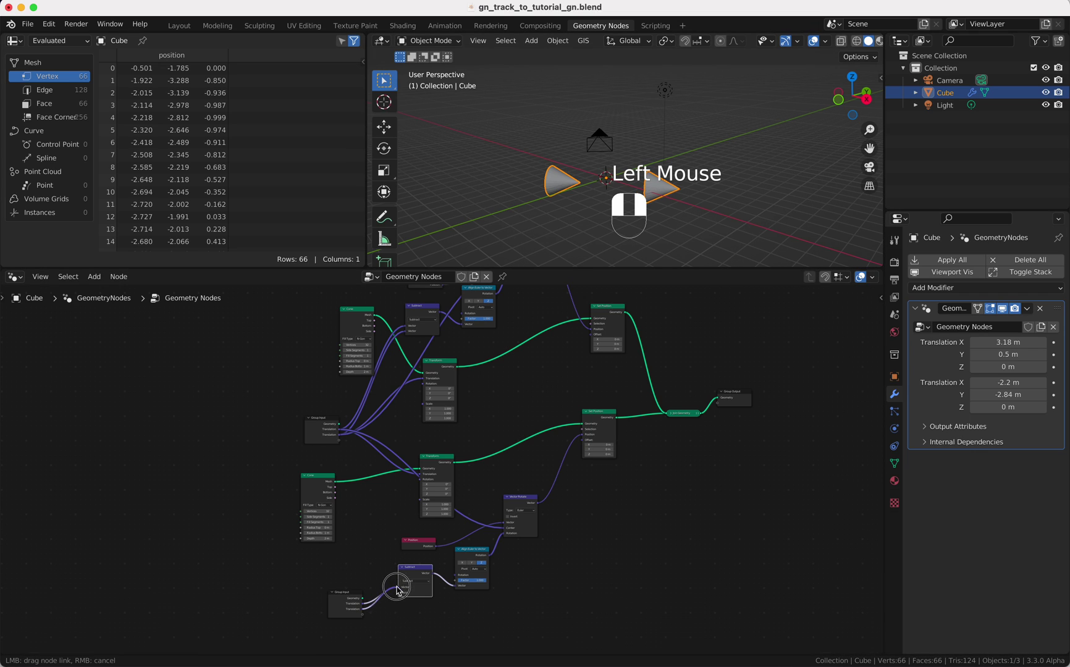
left_click_drag(401, 592, 399, 592)
scroll(681, 214, "left", 10)
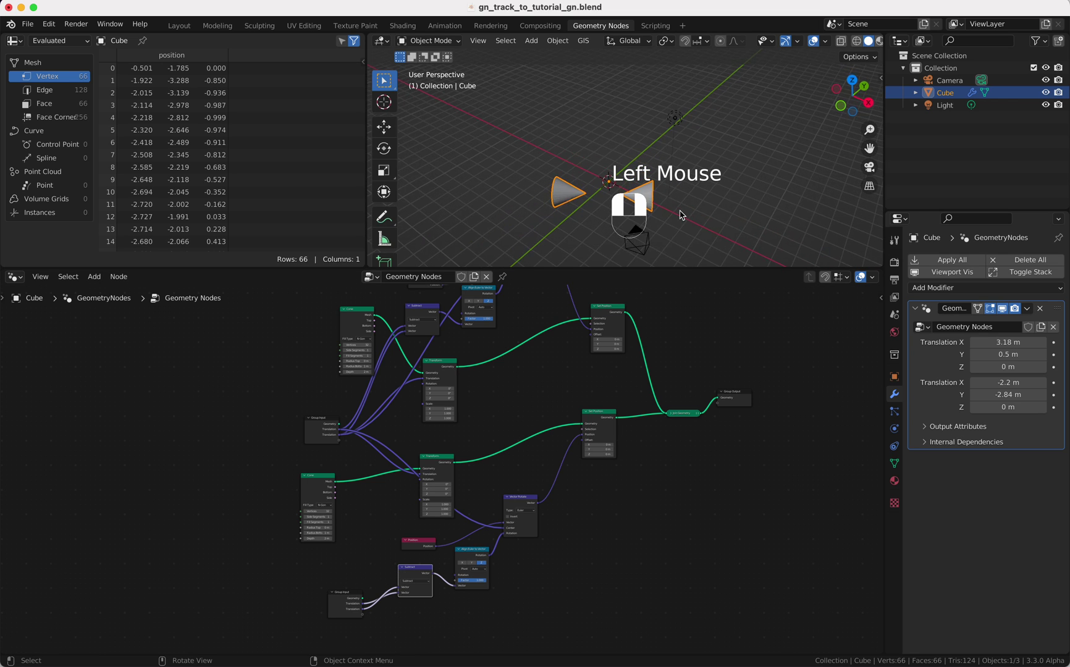
scroll(681, 214, "down", 5, "shift")
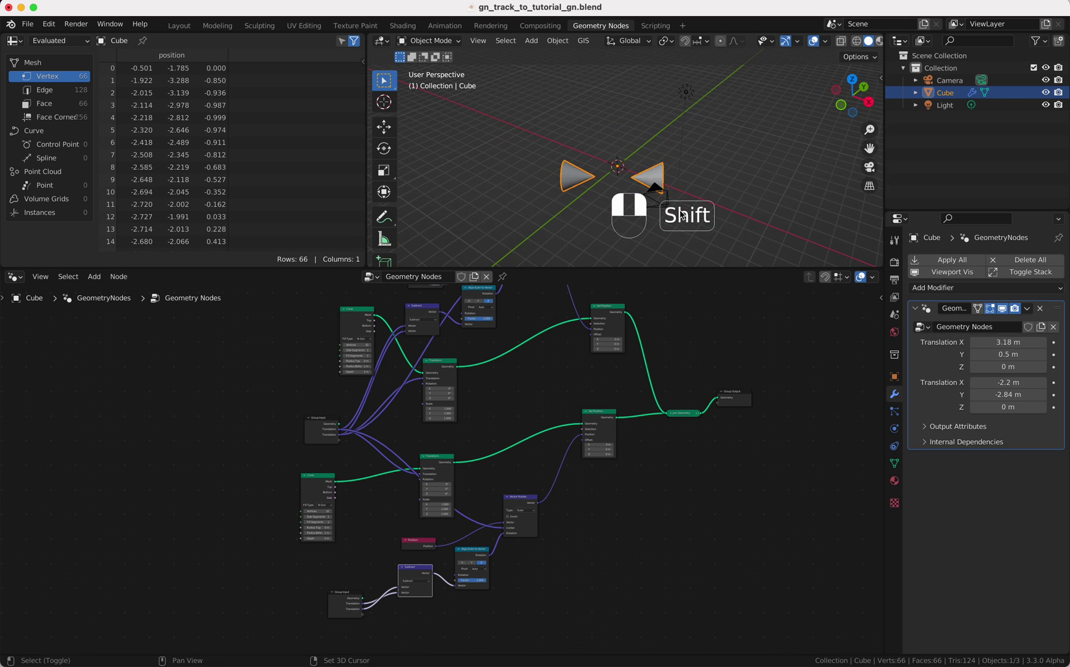
Move the first cone to Translation X -8.6 m and Z 5.66 m.
left_click_drag(989, 343, 952, 343)
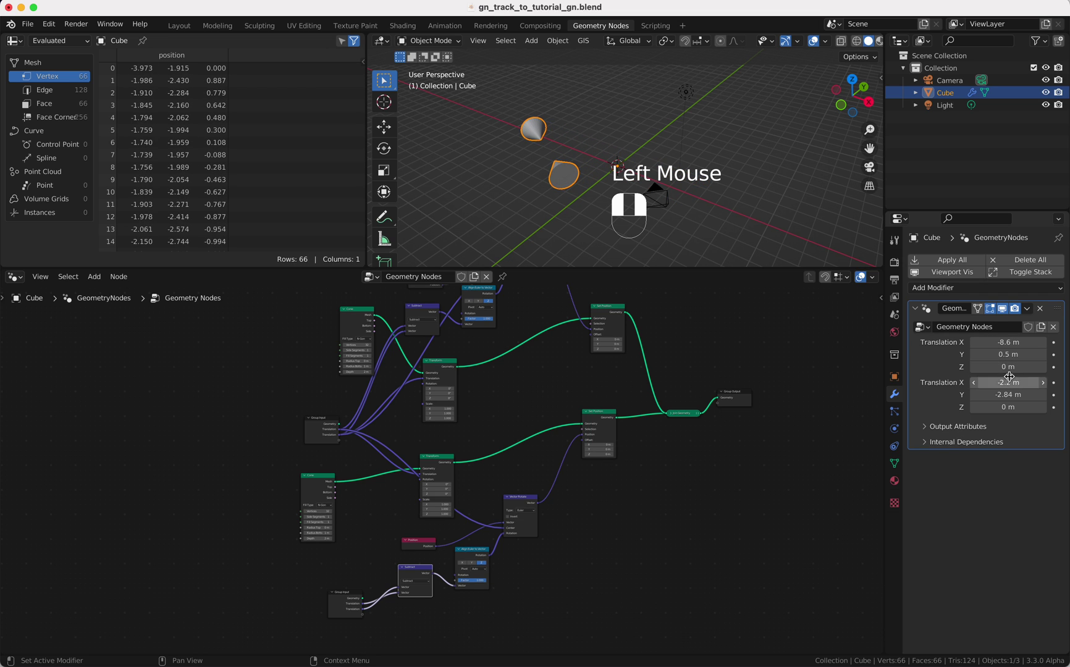
left_click_drag(1007, 367, 1040, 367)
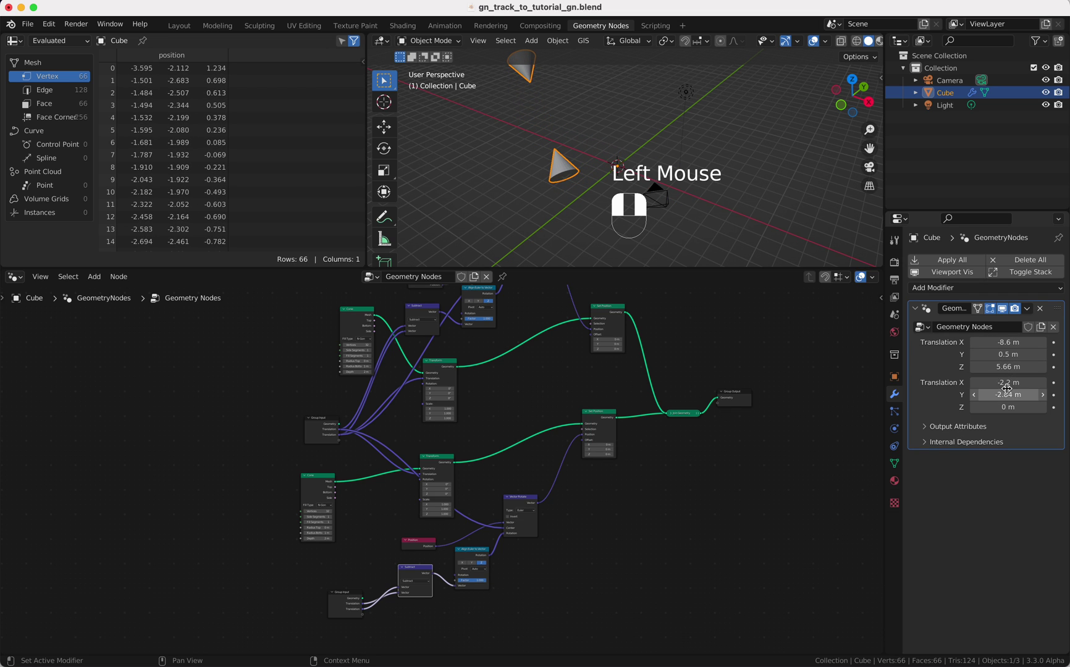
left_click(1008, 407)
Raise the second cone to Z 2.42 m and orbit to confirm both cones still face each other.
mouse_move(1008, 407)
left_mouse_down()
mouse_move(1026, 407)
mouse_move(987, 407)
left_mouse_up()
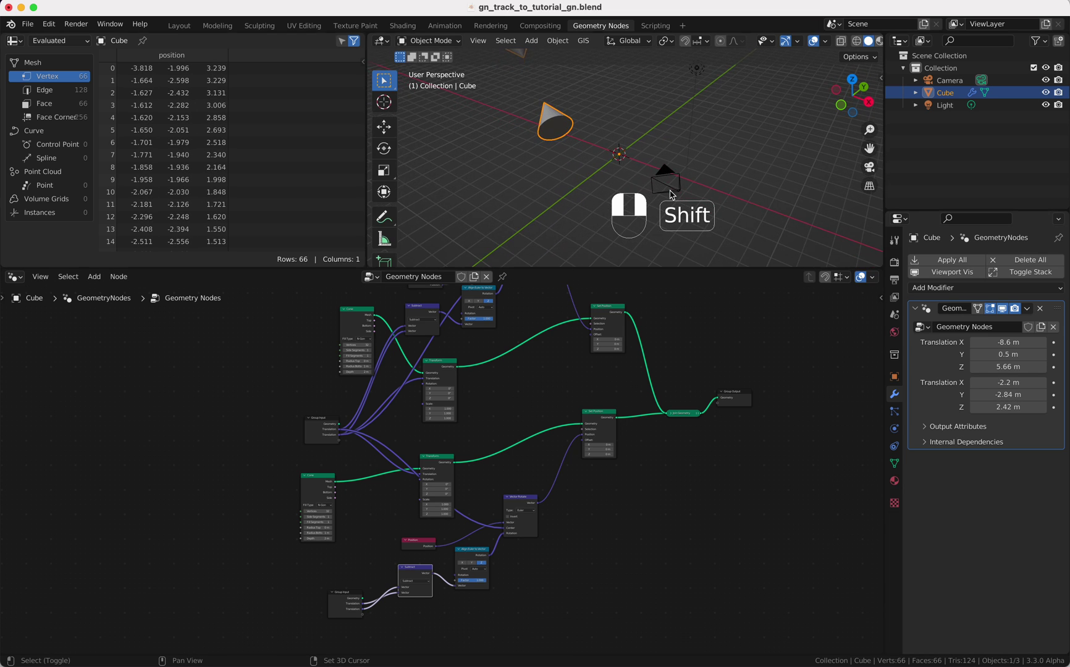
scroll(672, 196, "left", 5)
scroll(672, 196, "left", 3)
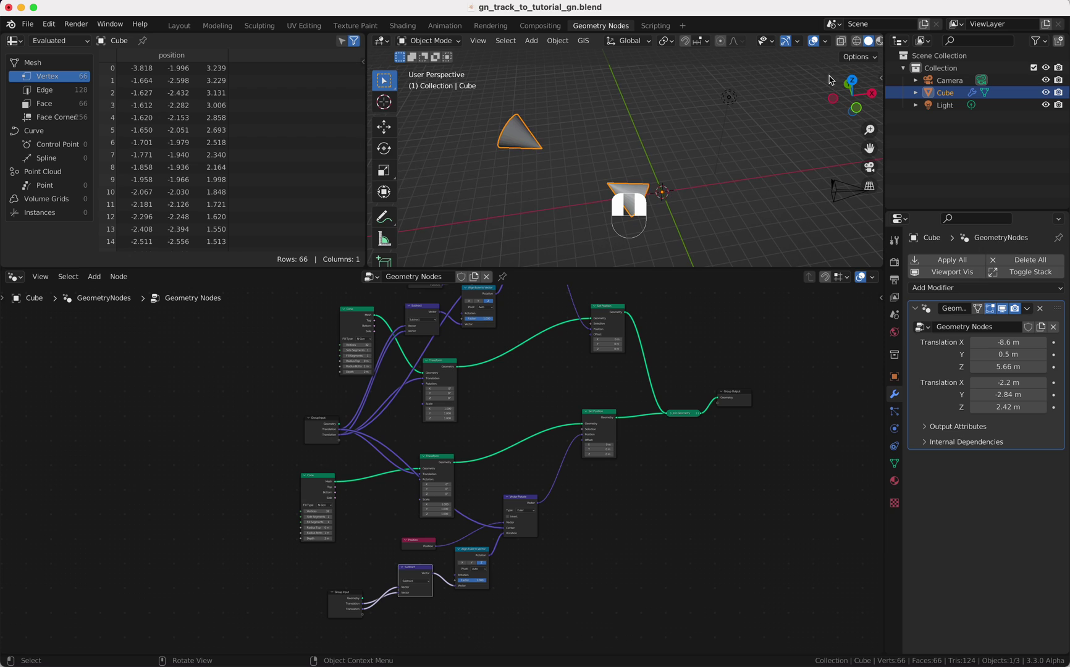